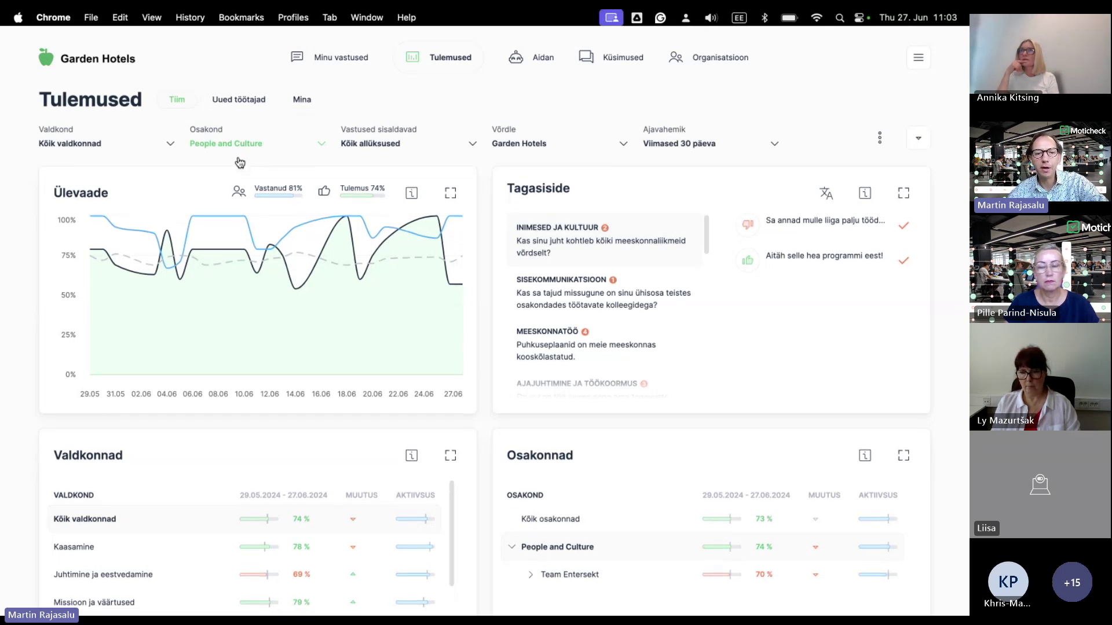
Review the domain, department and individual question results for the People and Culture department
{"action": "scroll", "coordinate": [238, 161], "scroll_direction": "down", "scroll_amount": 10}
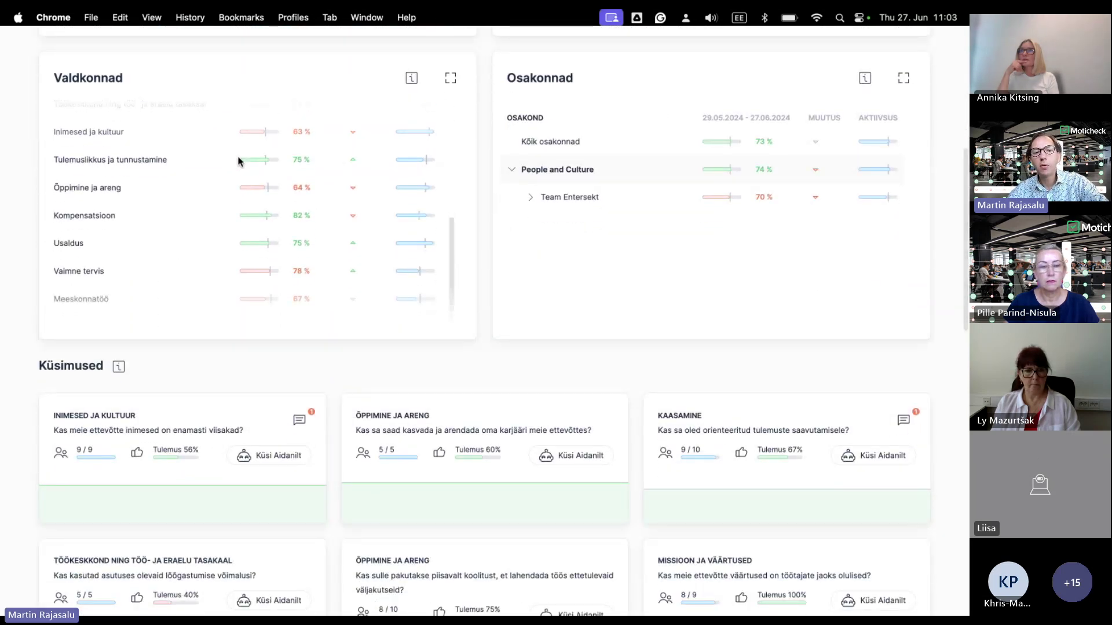
{"action": "scroll", "coordinate": [239, 161], "scroll_direction": "down", "scroll_amount": 5}
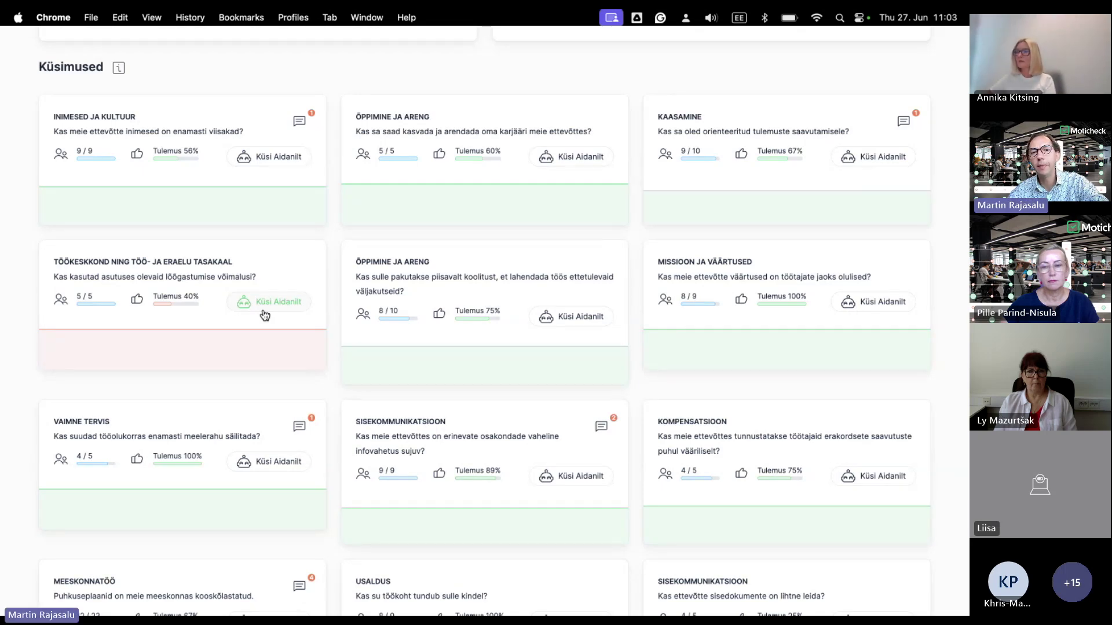
{"action": "scroll", "coordinate": [265, 314], "scroll_direction": "up", "scroll_amount": 3}
{"action": "scroll", "coordinate": [265, 314], "scroll_direction": "up", "scroll_amount": 10}
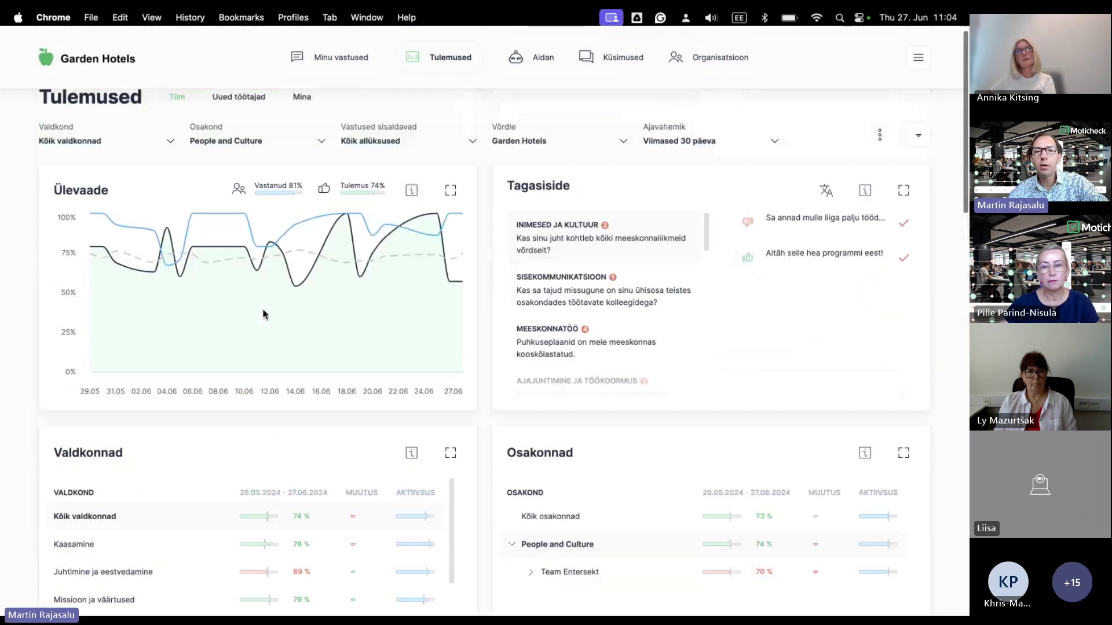
Ask the Aidan assistant "Mida ma saan teha, et kaasta töötajaid rohkem uuendusi ja innovatsiooni otsima?"
{"action": "left_click", "coordinate": [534, 66]}
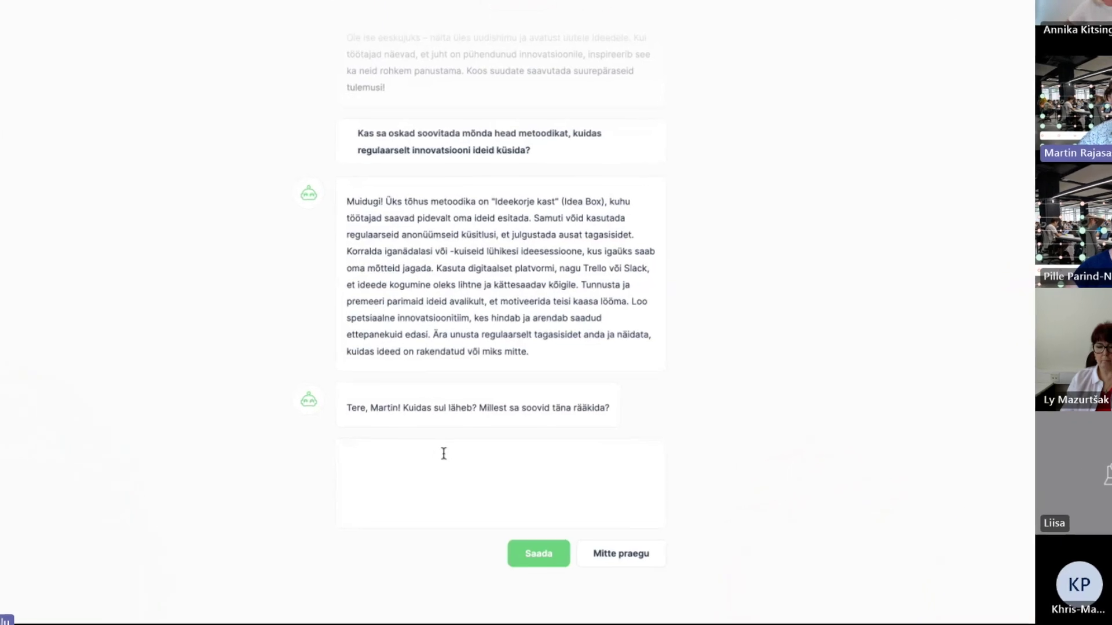
{"action": "left_click", "coordinate": [444, 453]}
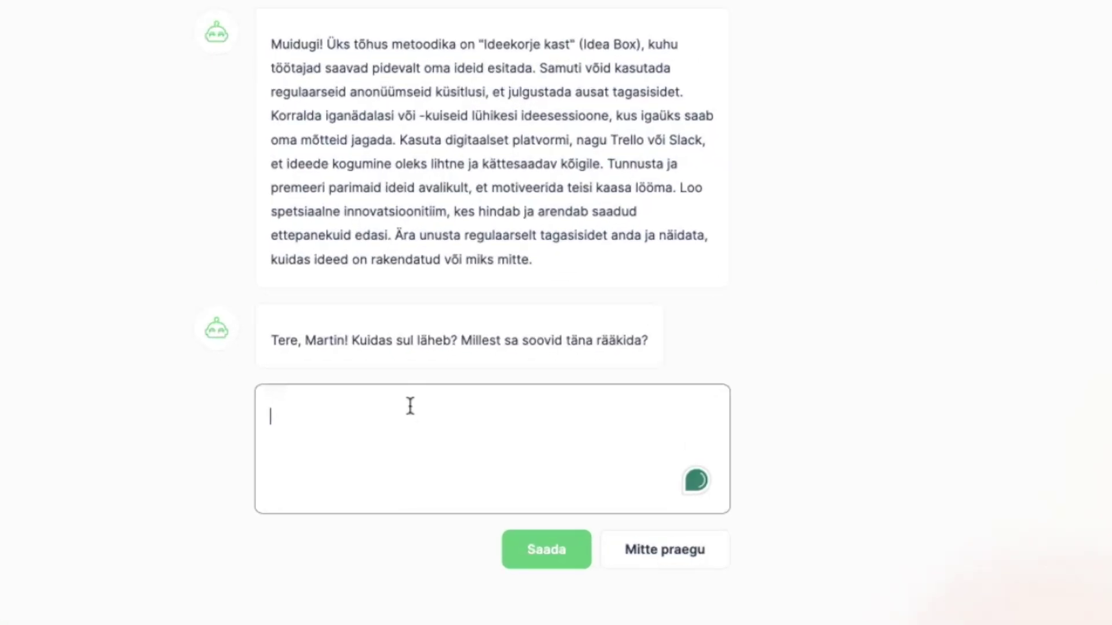
{"action": "type", "text": "Mida ma saan teha, et kaasta töötajaid rohkem uuendusi ja innovatsiooni otsima?"}
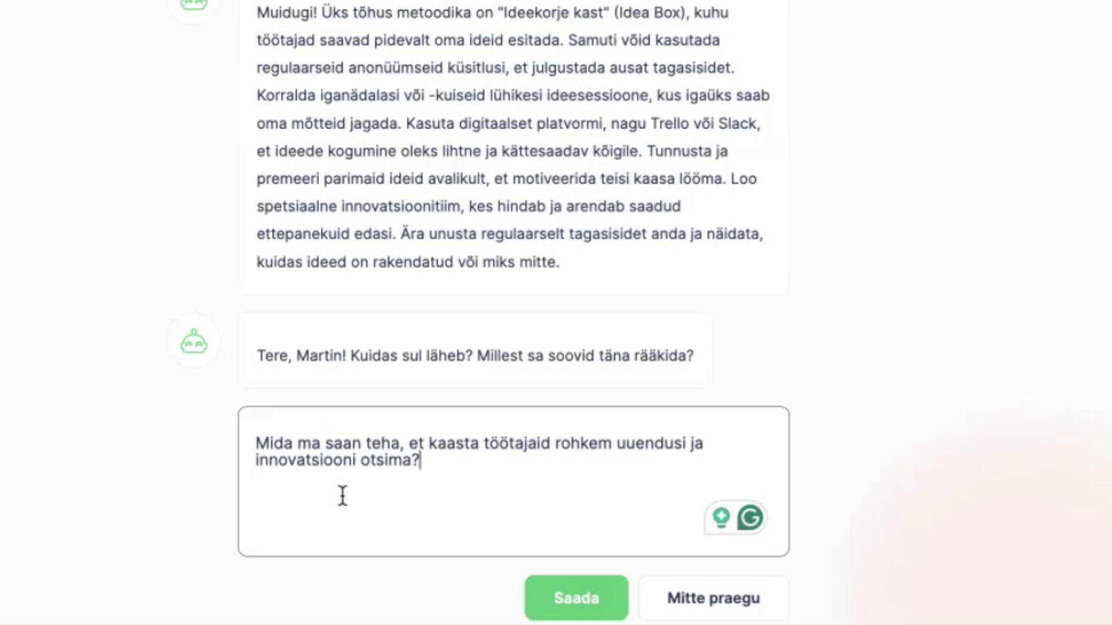
{"action": "left_click", "coordinate": [566, 598]}
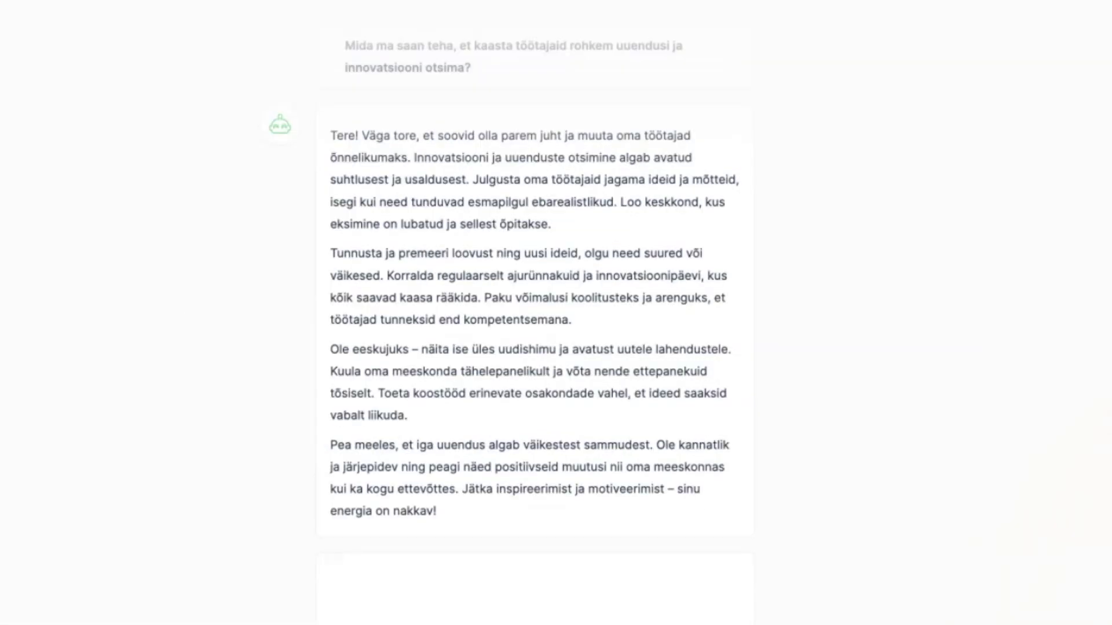
Send Aidan the follow-up request "Soovita mulle mõnda metoodikat."
{"action": "left_click_drag", "start_coordinate": [330, 179], "coordinate": [468, 182]}
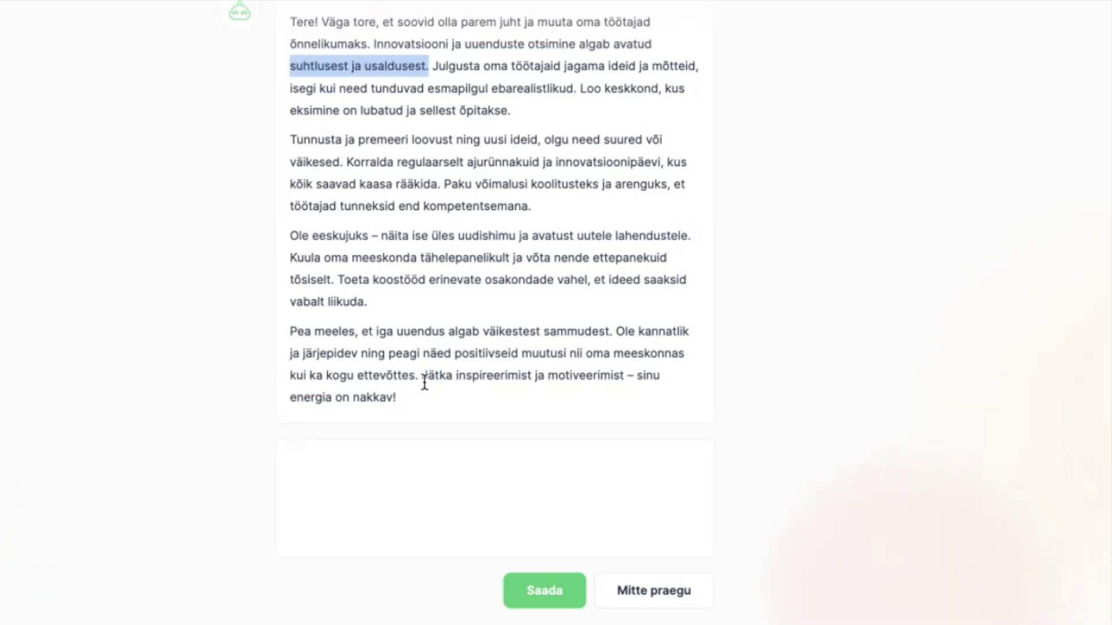
{"action": "left_click", "coordinate": [377, 473]}
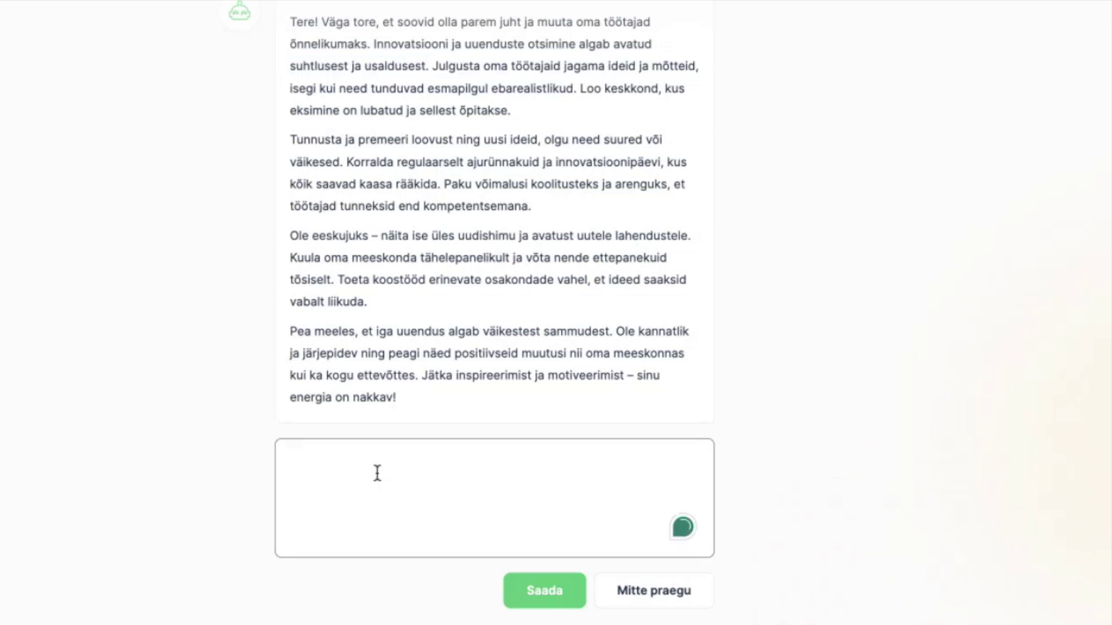
{"action": "type", "text": "Soovita mulle "}
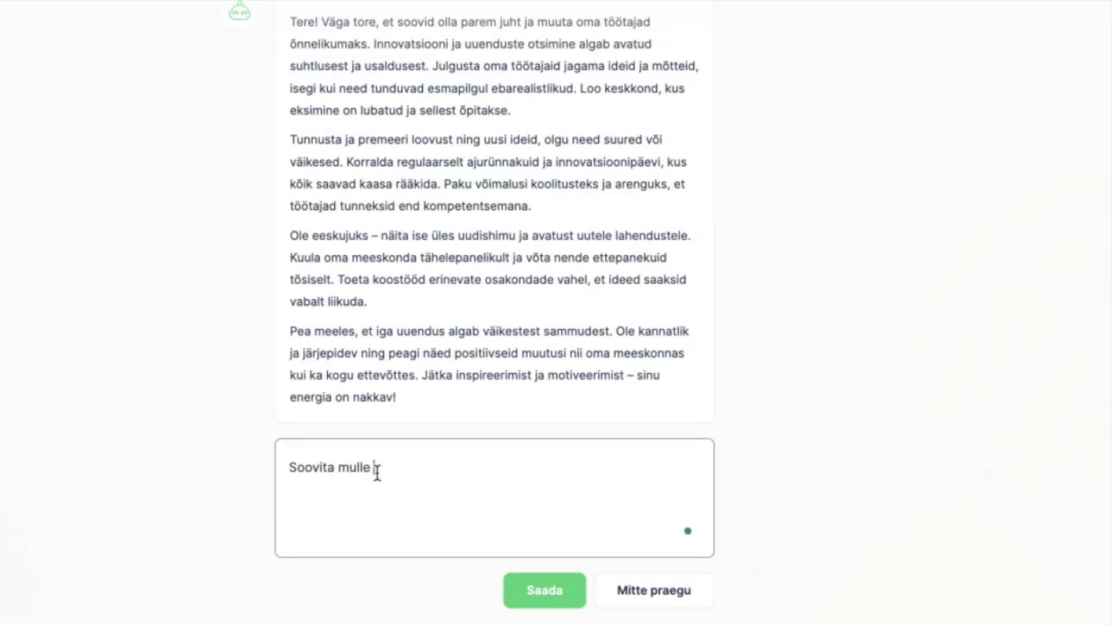
{"action": "type", "text": "mõnda metoodikat"}
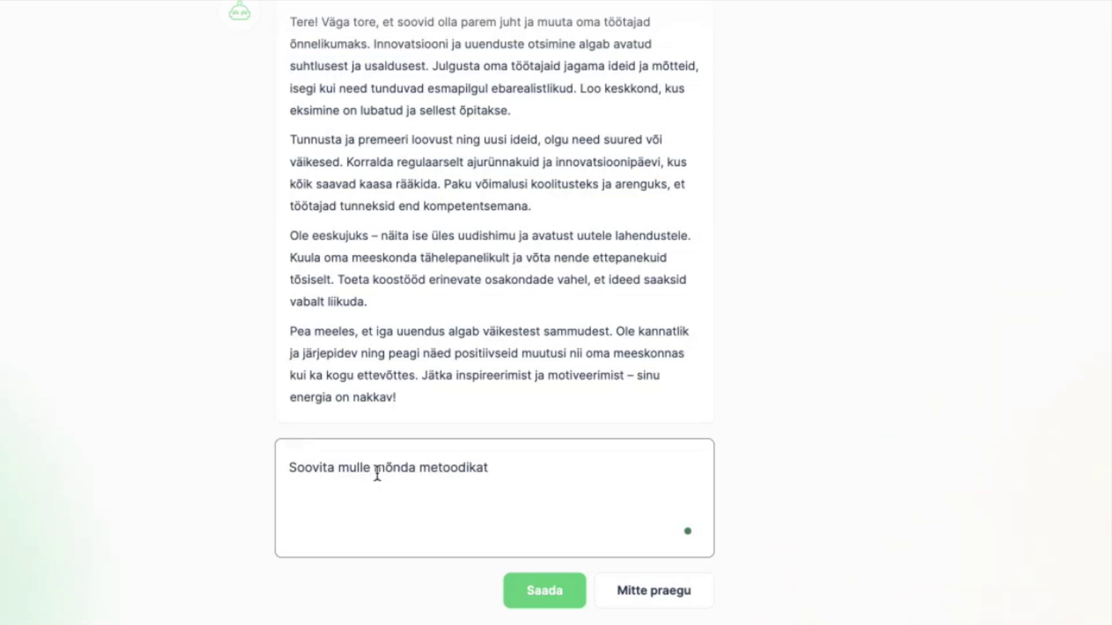
{"action": "type", "text": "."}
{"action": "left_click", "coordinate": [549, 601]}
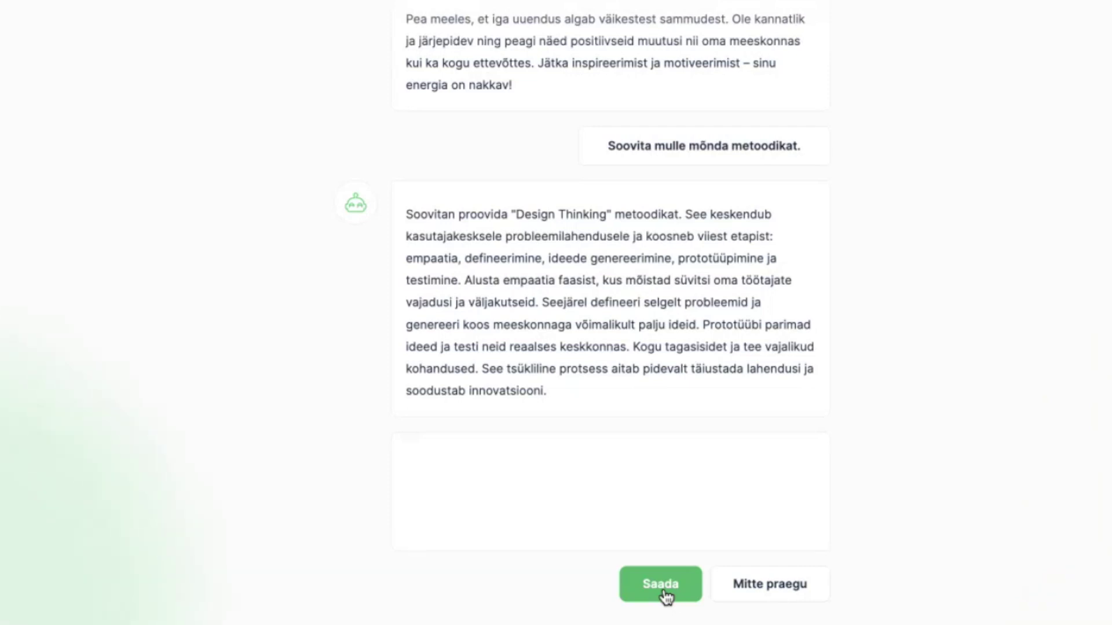
Ask Aidan for book recommendations with the message "KAs sa oskad soovitada ka mõnda head raamtut selle kohta?"
{"action": "left_click", "coordinate": [640, 489]}
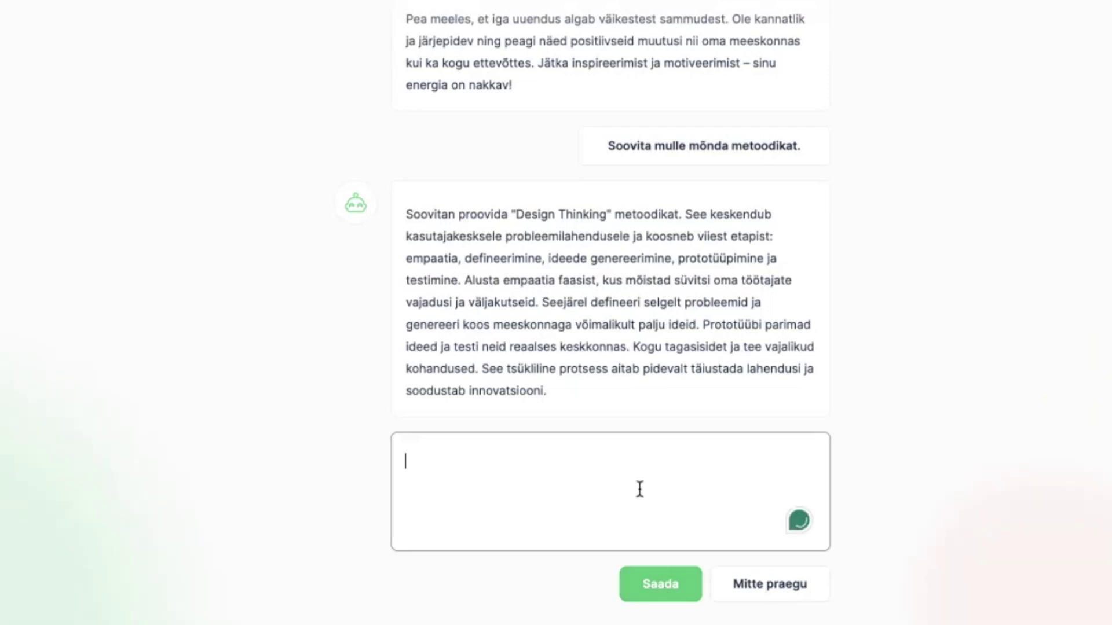
{"action": "type", "text": "KA"}
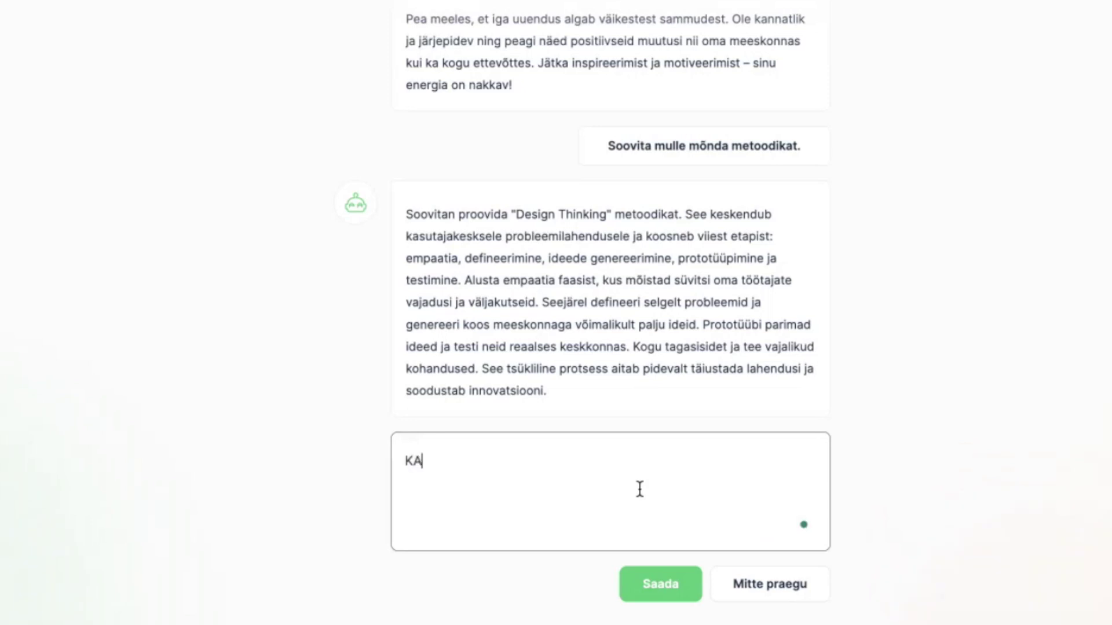
{"action": "type", "text": "s sa oskad"}
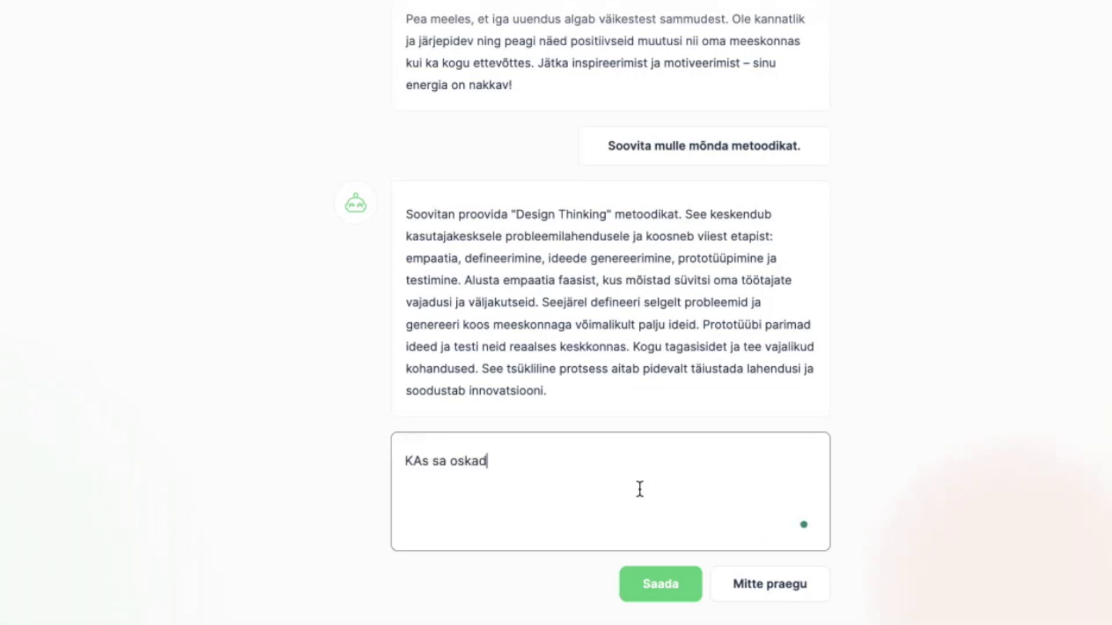
{"action": "type", "text": " soovitada ka "}
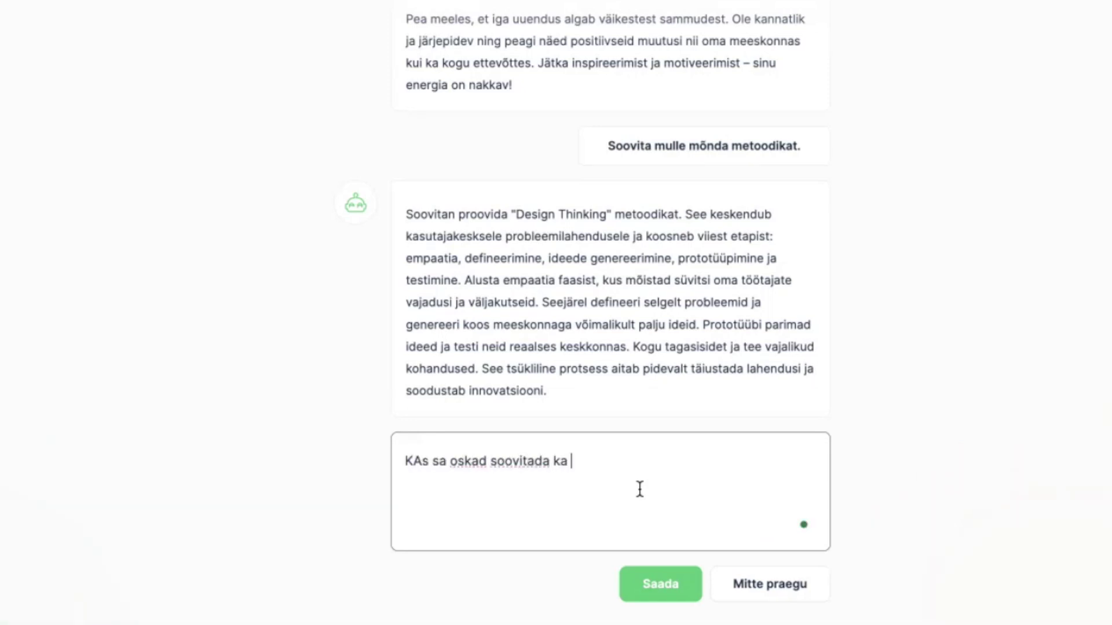
{"action": "type", "text": "mõnda he"}
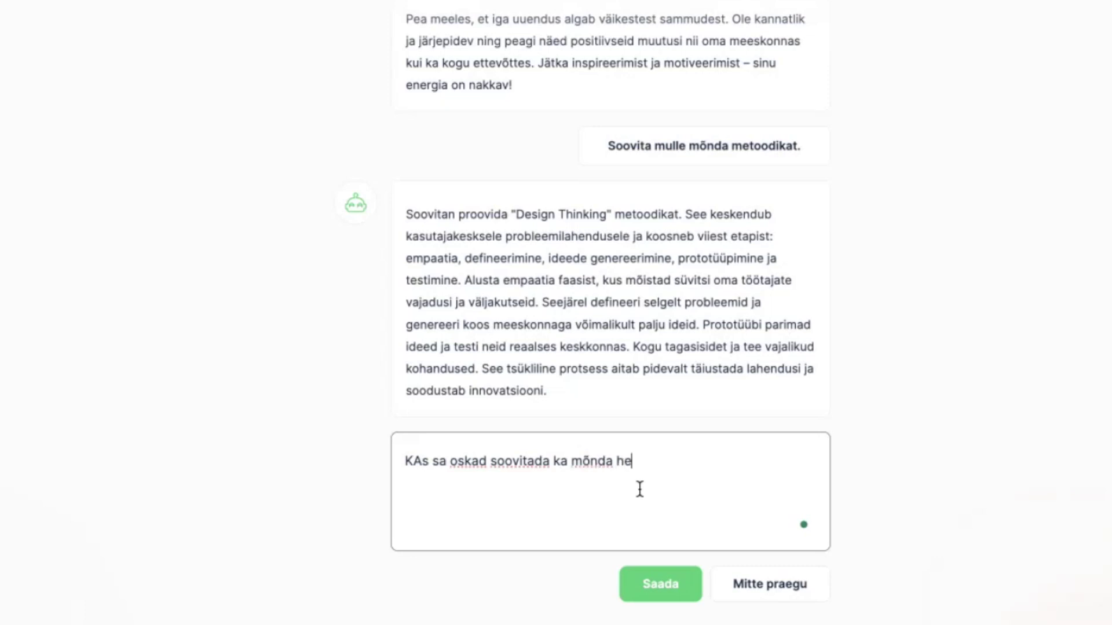
{"action": "type", "text": "ad raamtut selle"}
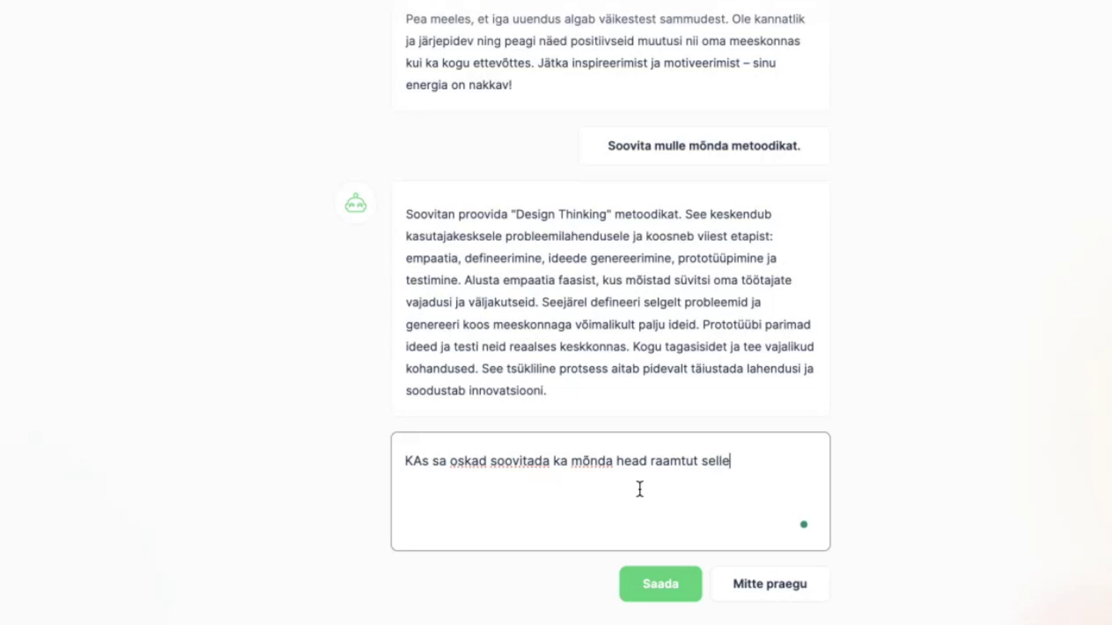
{"action": "type", "text": " kohta?"}
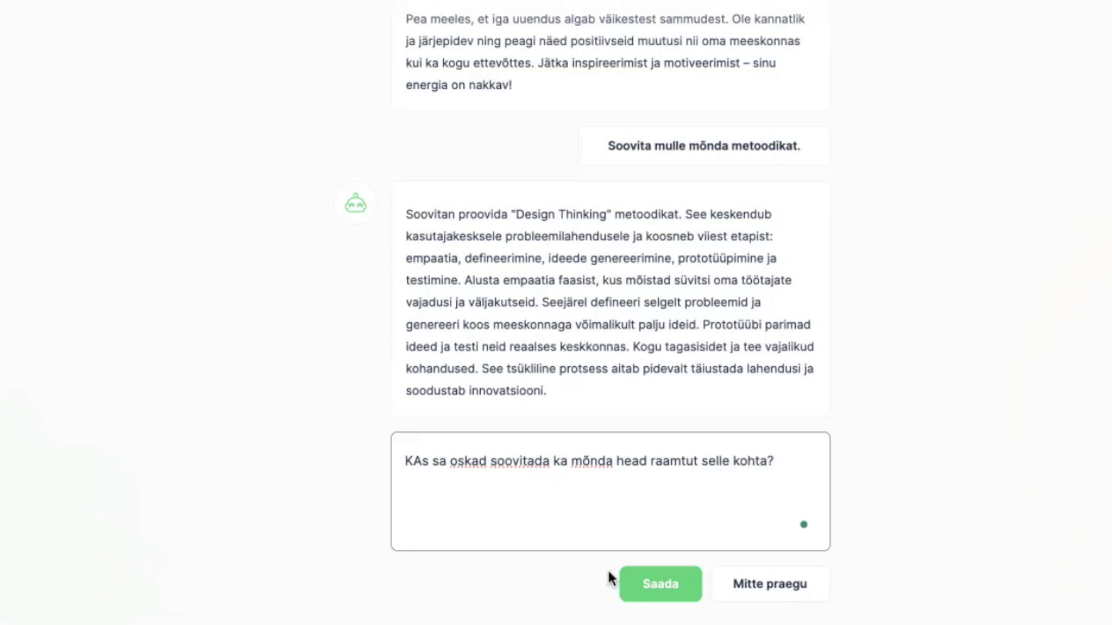
{"action": "left_click", "coordinate": [661, 587]}
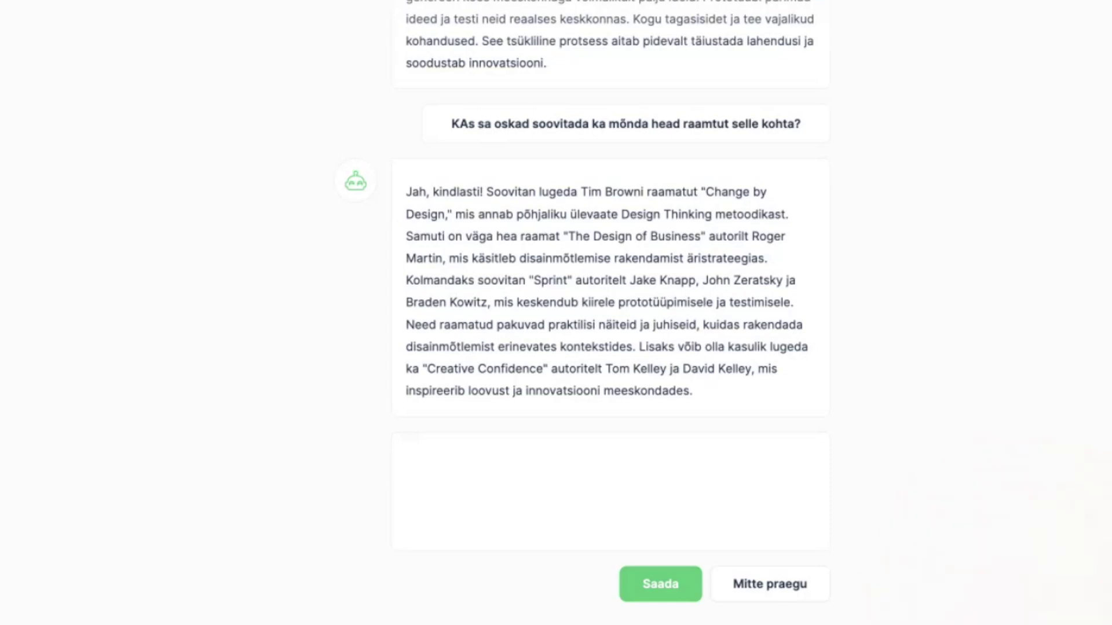
Compare the People and Culture team results with "Motichecki prognoositud keskmine (Beta version)"
{"action": "left_click", "coordinate": [441, 57]}
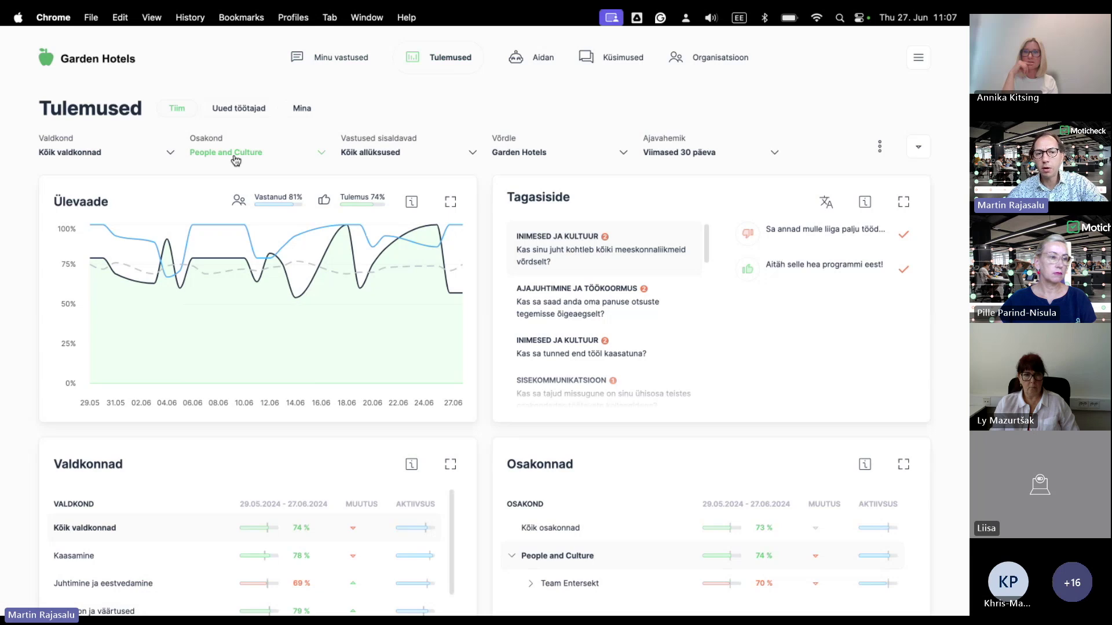
{"action": "left_click", "coordinate": [515, 155]}
{"action": "scroll", "coordinate": [514, 309], "scroll_direction": "down", "scroll_amount": 15}
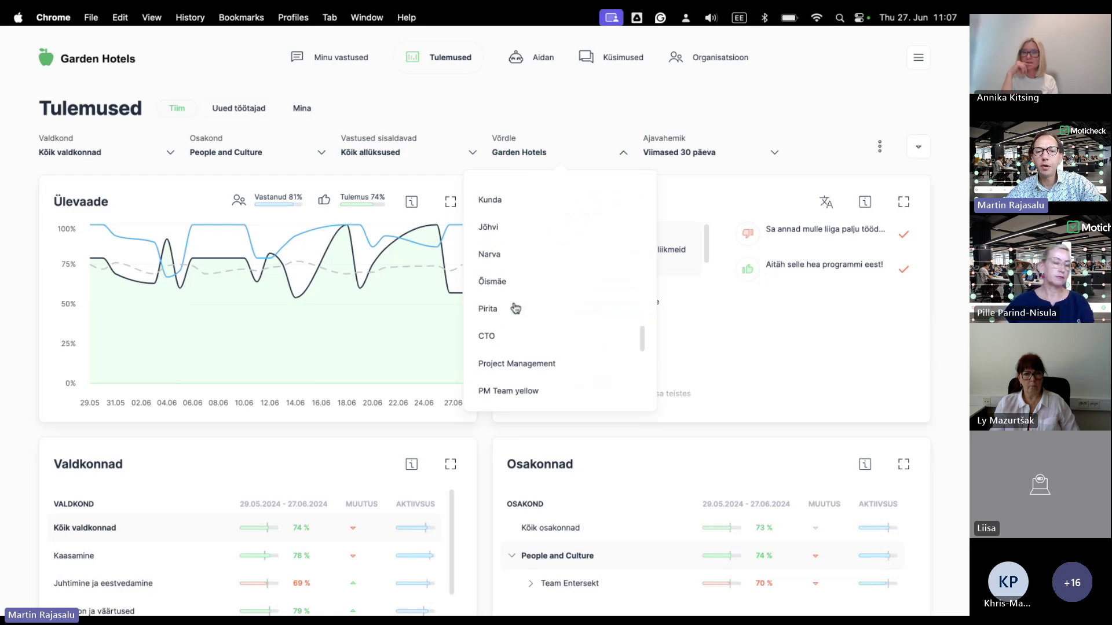
{"action": "scroll", "coordinate": [516, 307], "scroll_direction": "down", "scroll_amount": 1}
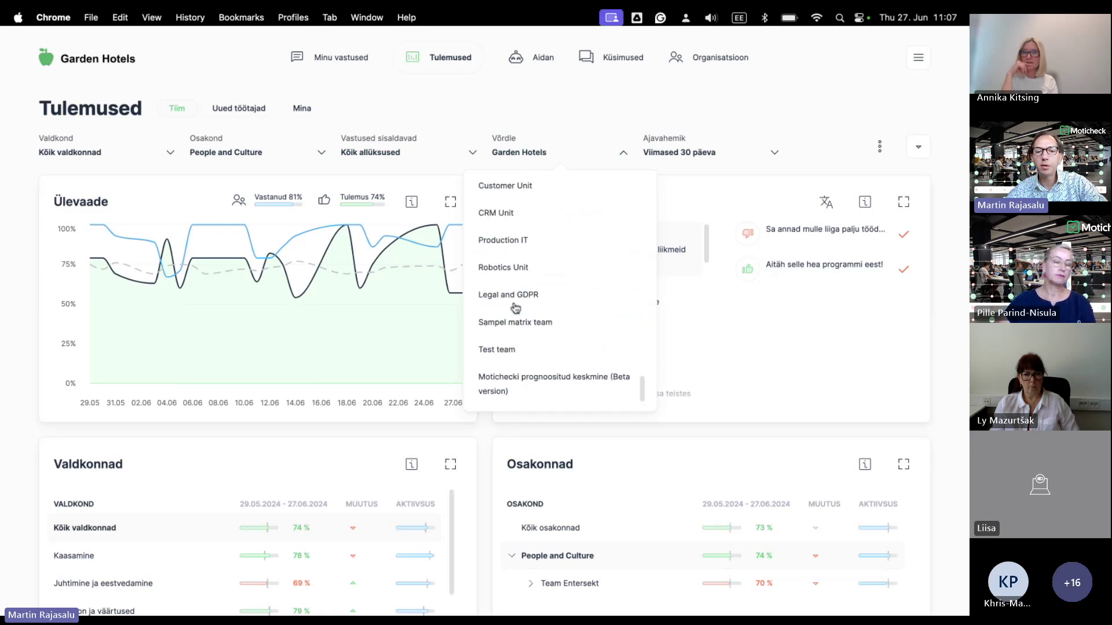
{"action": "left_click", "coordinate": [507, 387]}
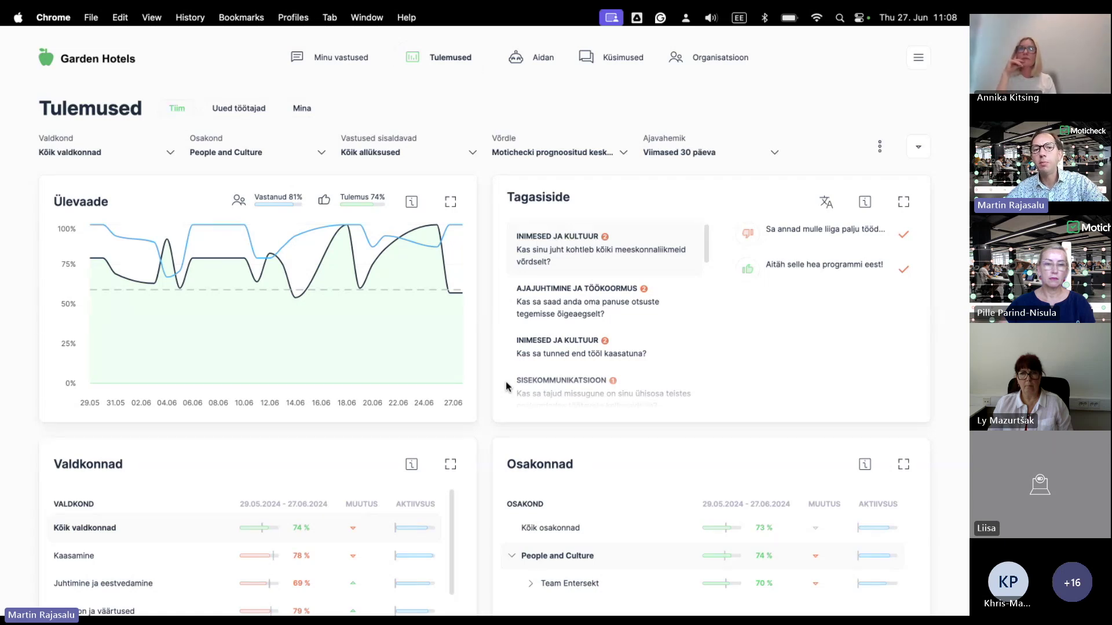
{"action": "mouse_move", "coordinate": [294, 299]}
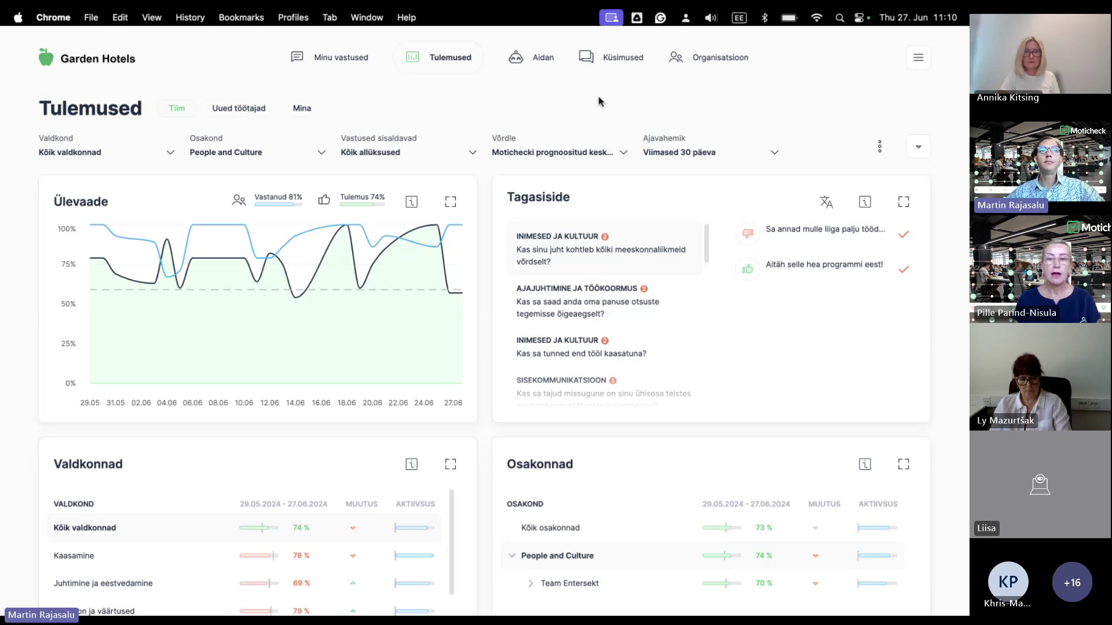
In the Juhtimine ja eestvedamine catalogue questions, activate the one about strategic goals being understandable and deactivate "Kas sa oled kursis juhtkonna tähtsamate otsustega?"
{"action": "left_click", "coordinate": [624, 65]}
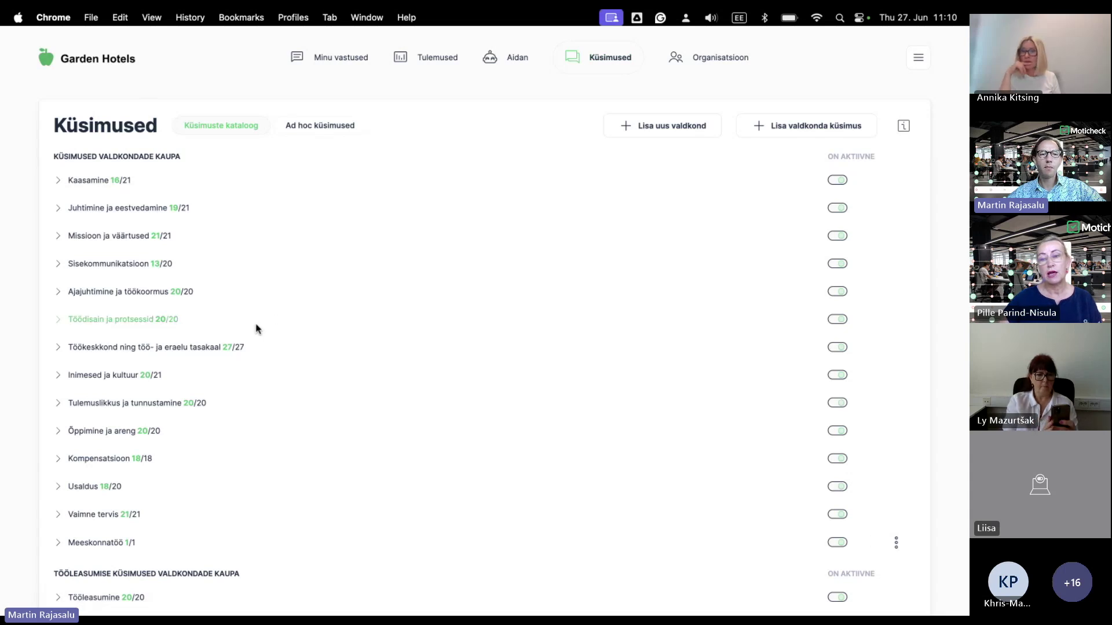
{"action": "left_click", "coordinate": [104, 212]}
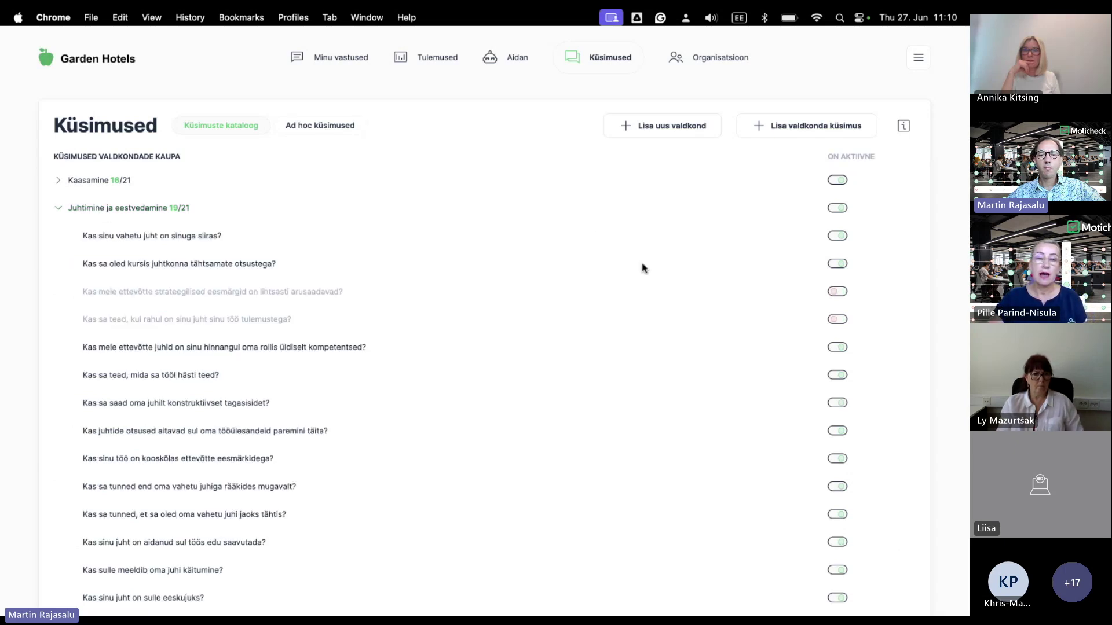
{"action": "left_click", "coordinate": [839, 292]}
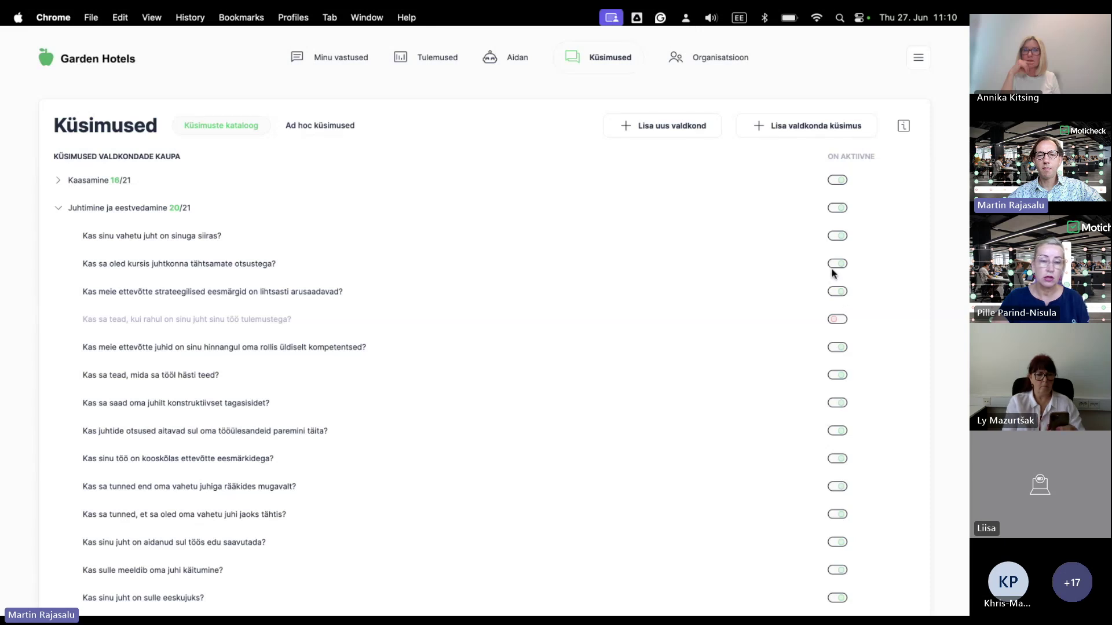
{"action": "left_click", "coordinate": [834, 268]}
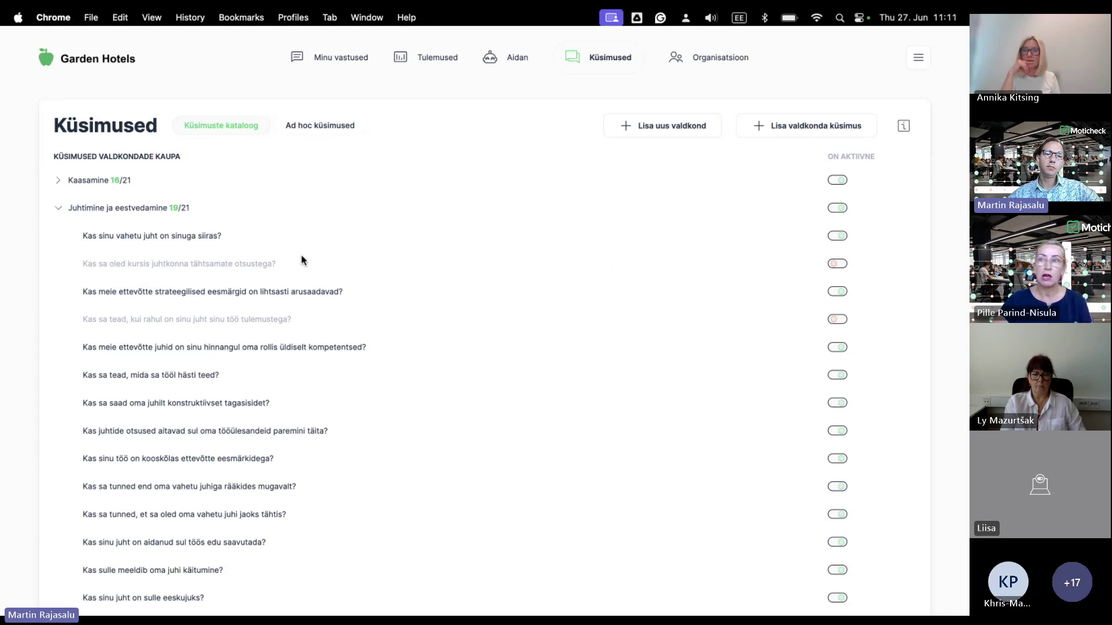
{"action": "left_click", "coordinate": [121, 219]}
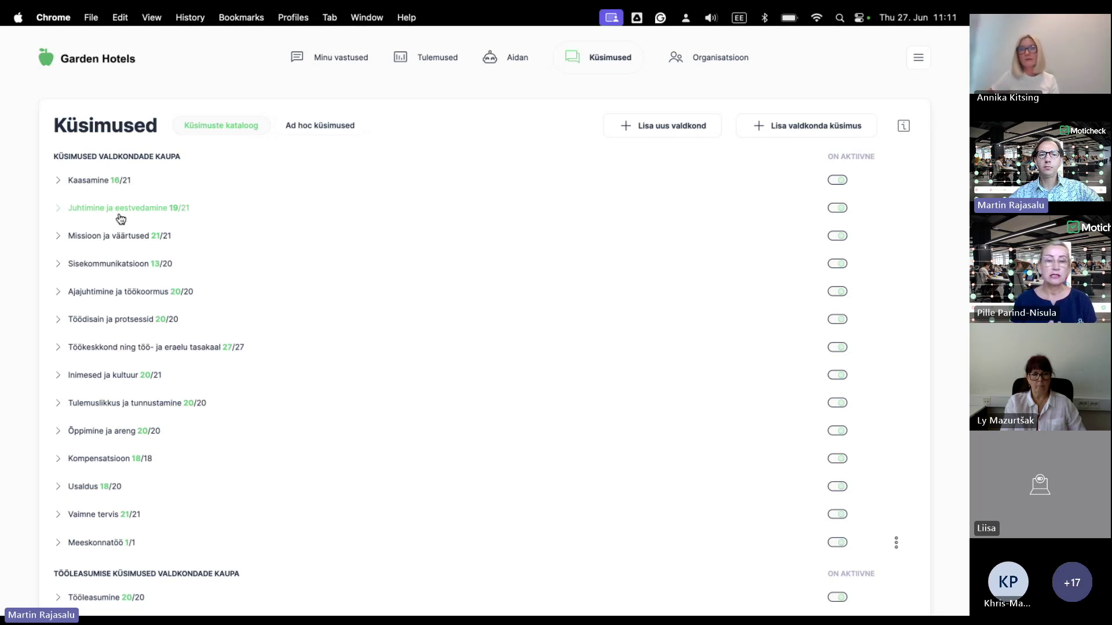
Preview the new ad hoc question form with sending date 28.06.2024 and its receiving department options, then close it without saving
{"action": "left_click", "coordinate": [310, 126]}
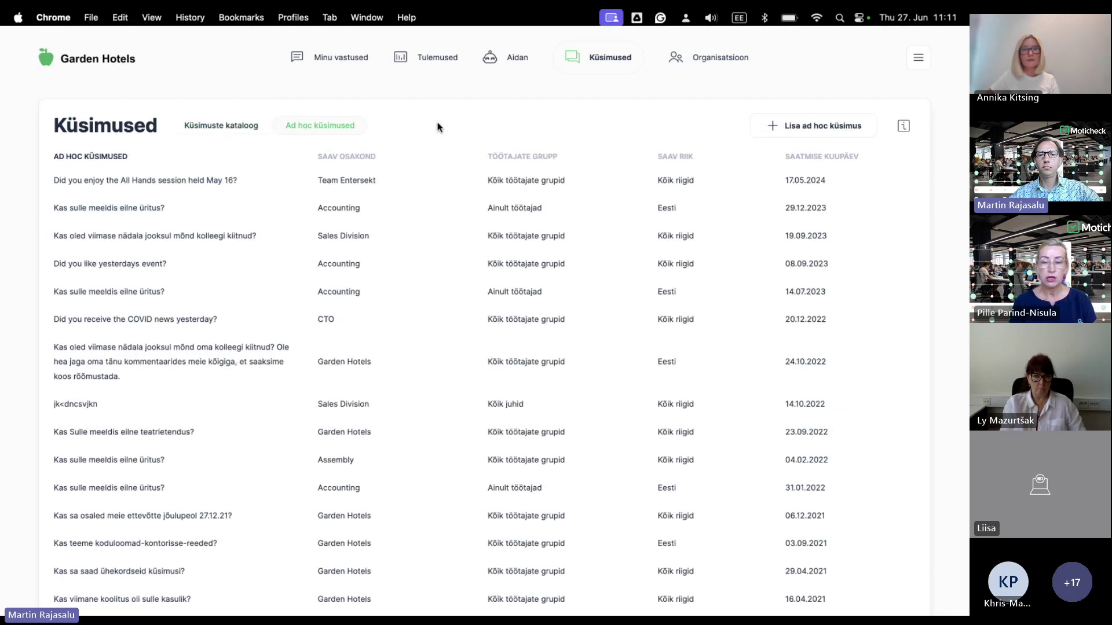
{"action": "left_click", "coordinate": [801, 127]}
{"action": "left_click", "coordinate": [509, 102]}
{"action": "left_click", "coordinate": [506, 260]}
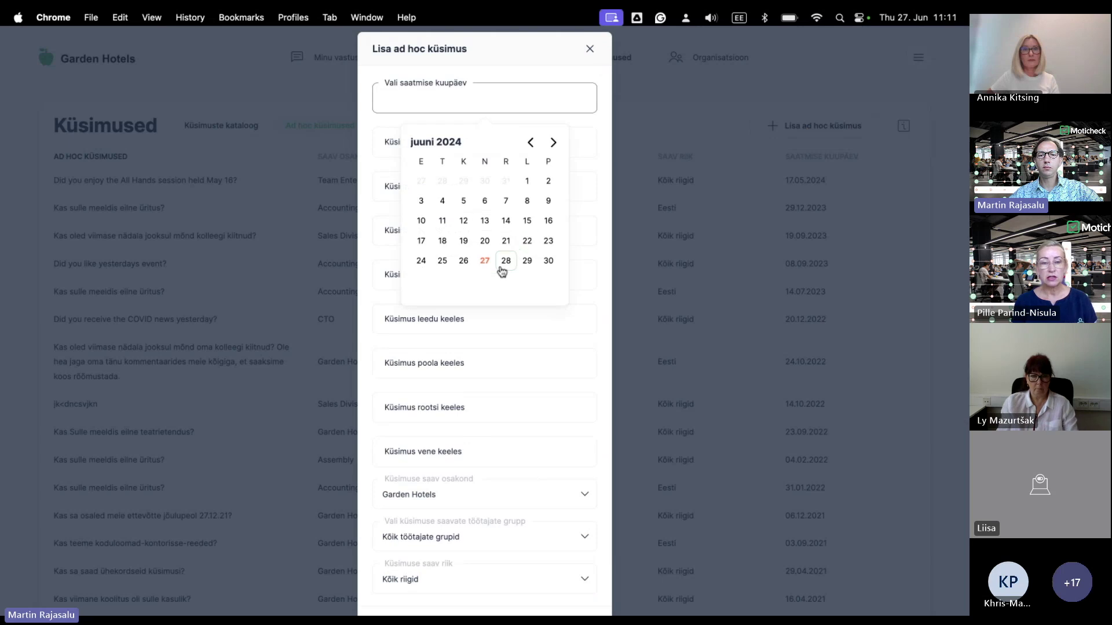
{"action": "left_click", "coordinate": [456, 496]}
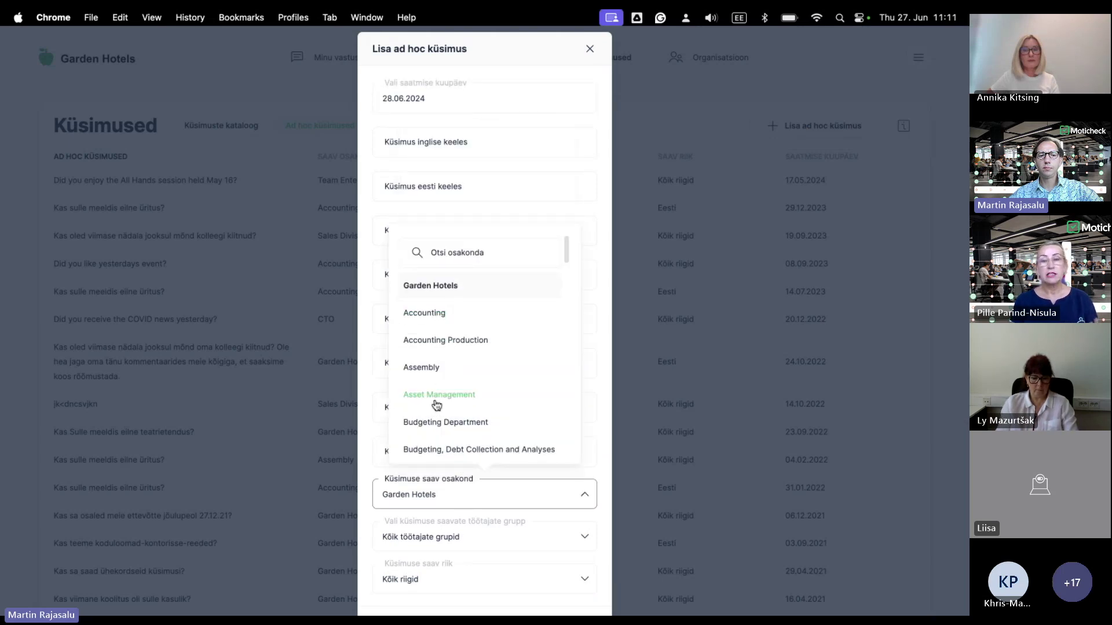
{"action": "scroll", "coordinate": [435, 400], "scroll_direction": "down", "scroll_amount": 2}
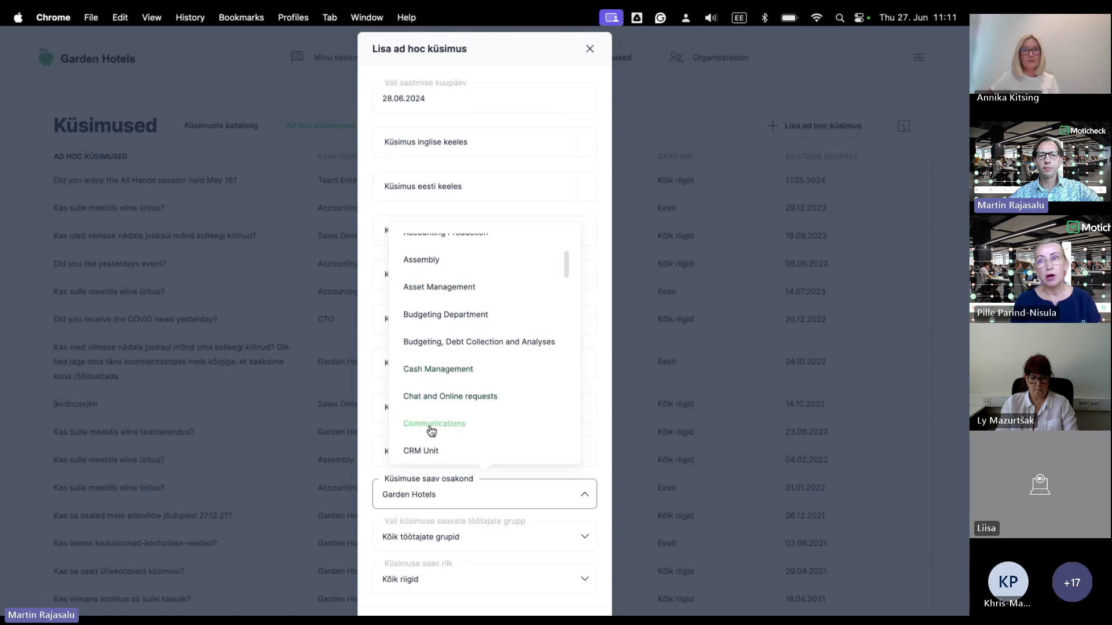
{"action": "left_click", "coordinate": [590, 56]}
{"action": "left_click", "coordinate": [590, 56]}
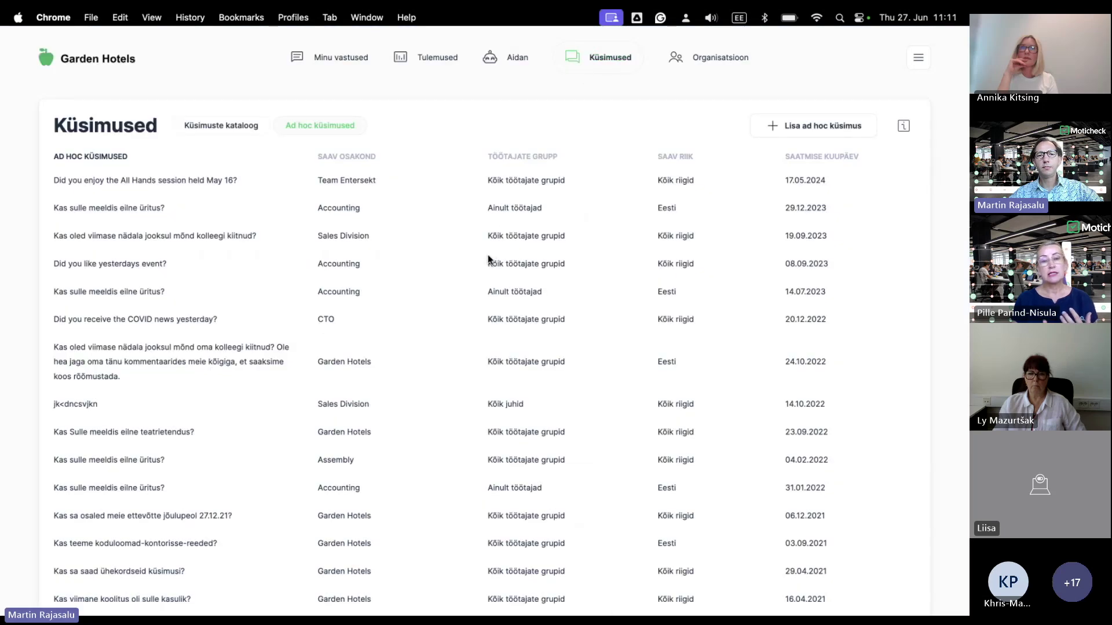
Preview the new question form in the question catalogue with the category Vaimne tervis, and close it without saving
{"action": "left_click", "coordinate": [249, 136]}
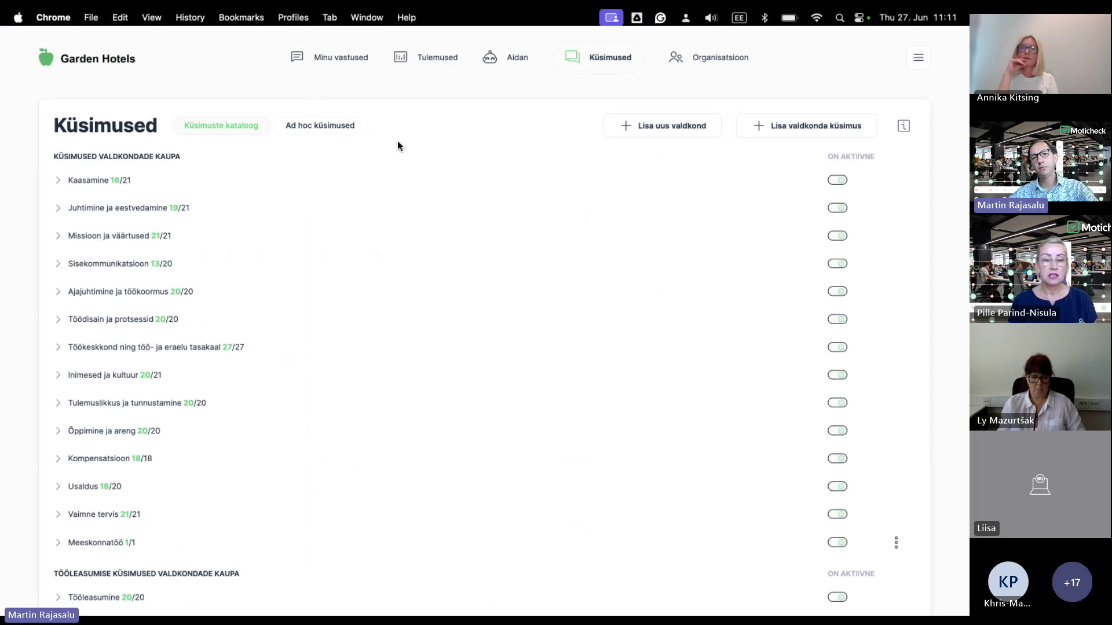
{"action": "left_click", "coordinate": [776, 123]}
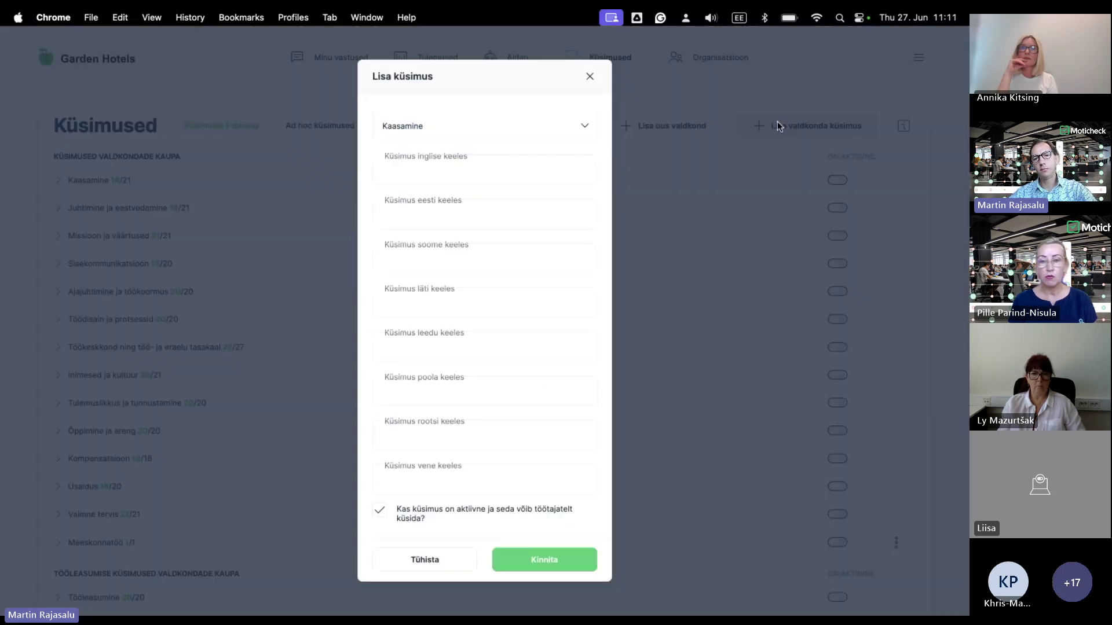
{"action": "left_click", "coordinate": [472, 133]}
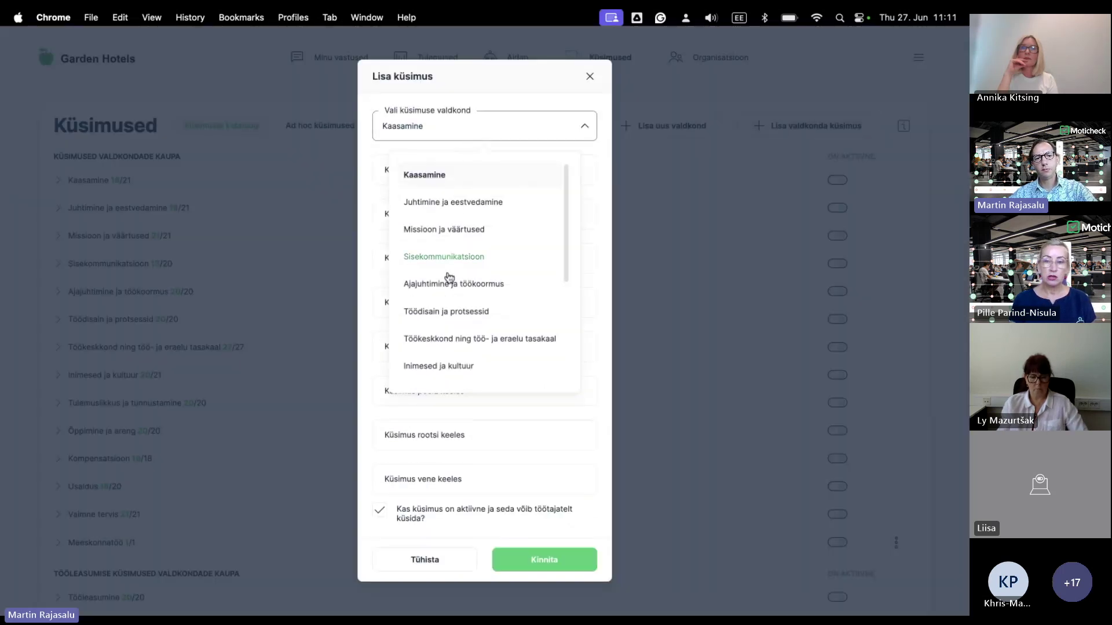
{"action": "scroll", "coordinate": [446, 359], "scroll_direction": "down", "scroll_amount": 5}
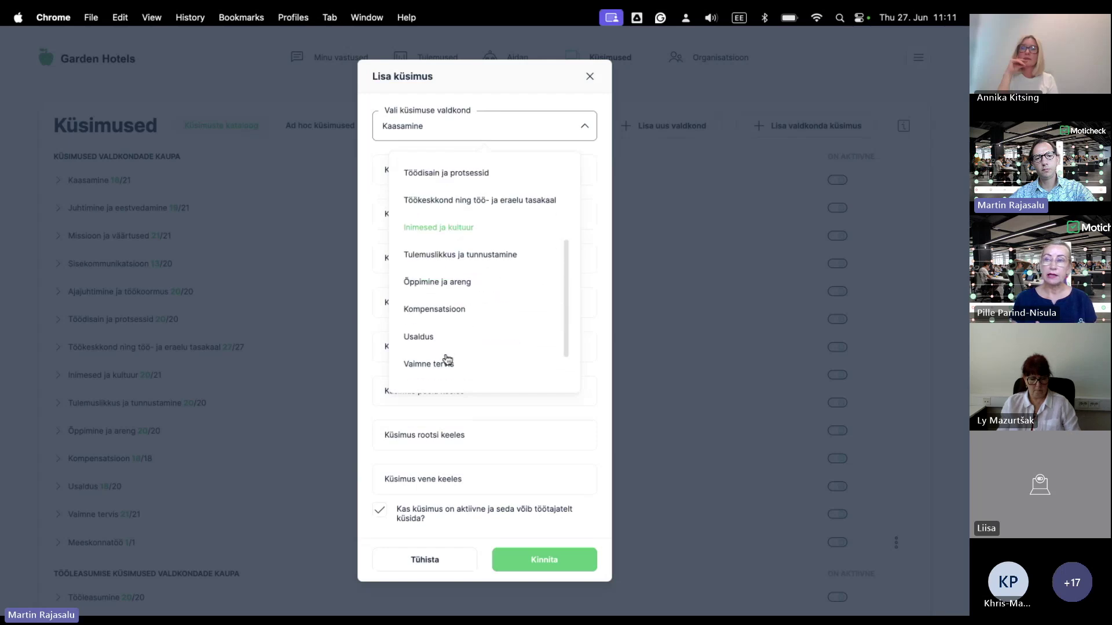
{"action": "left_click", "coordinate": [447, 358]}
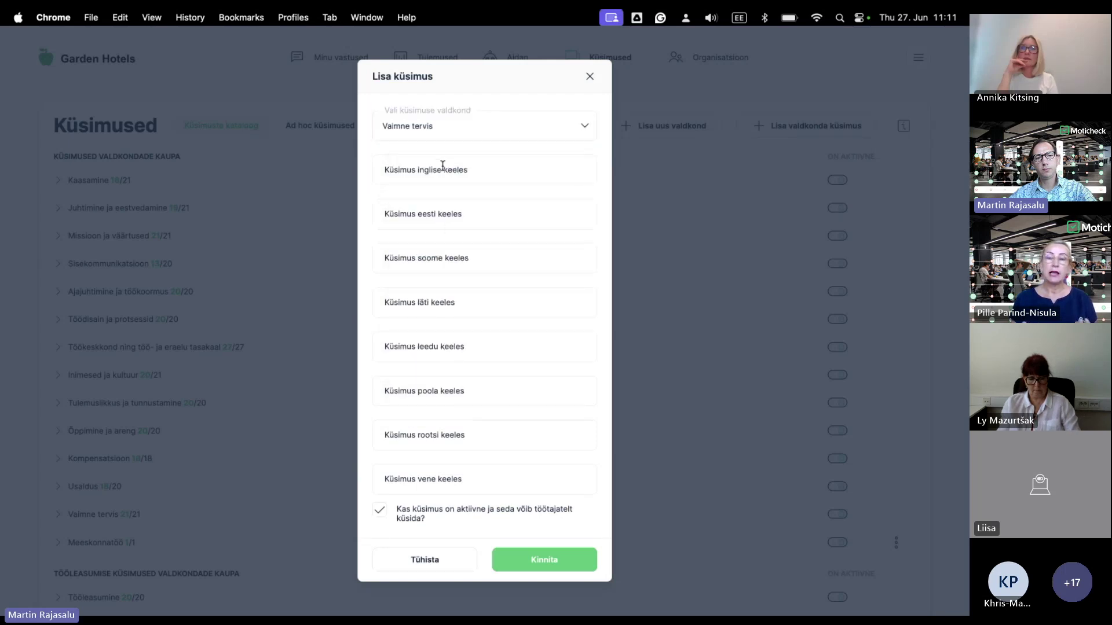
{"action": "left_click", "coordinate": [590, 79]}
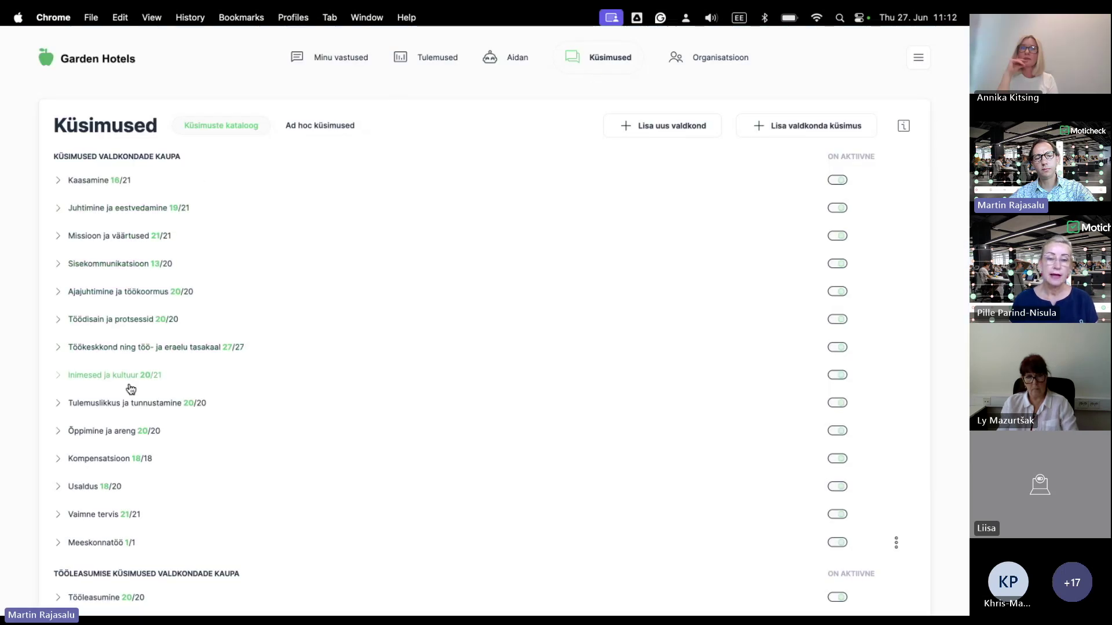
Draft a new category named "My first days" in English and "Minu esimesed päevad" in Estonian, then close the form without saving
{"action": "scroll", "coordinate": [130, 389], "scroll_direction": "down", "scroll_amount": 1}
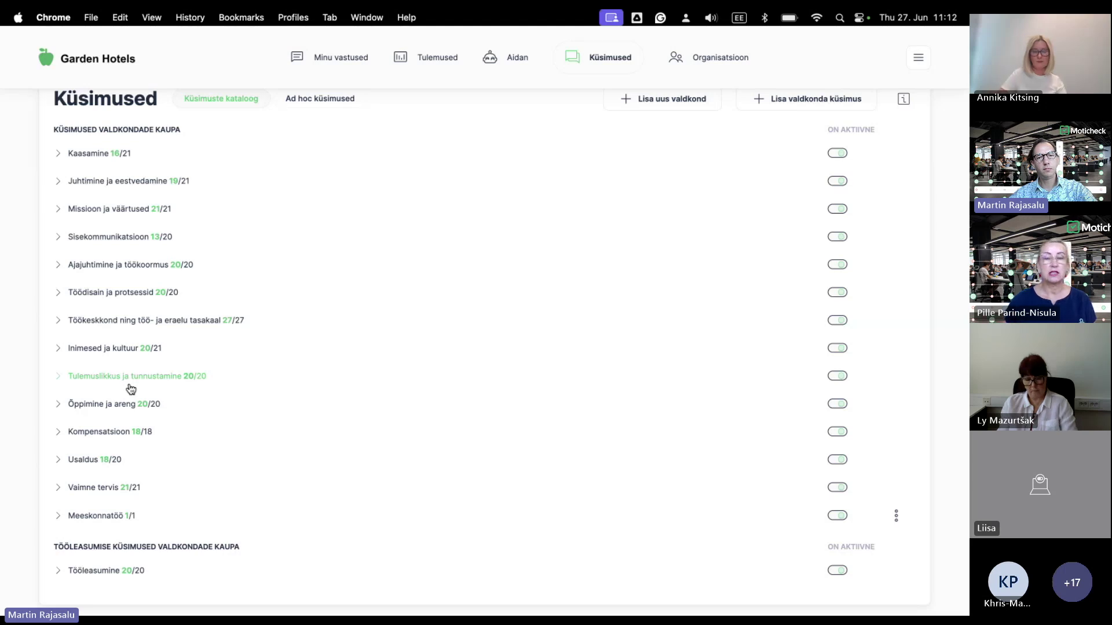
{"action": "left_click", "coordinate": [658, 100]}
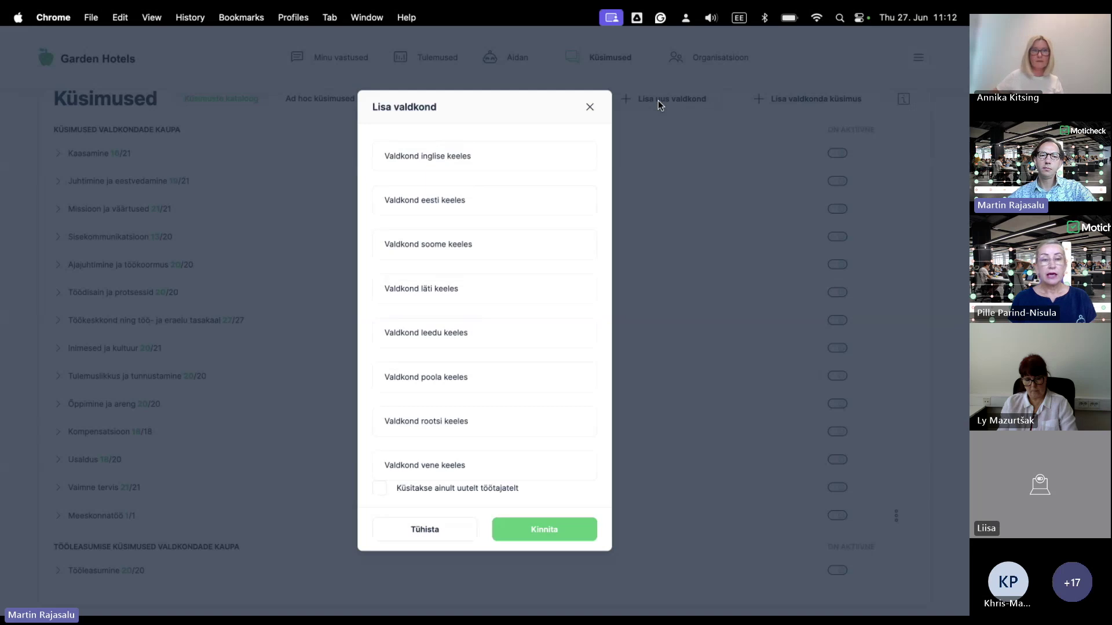
{"action": "left_click", "coordinate": [541, 161]}
{"action": "type", "text": "My first"}
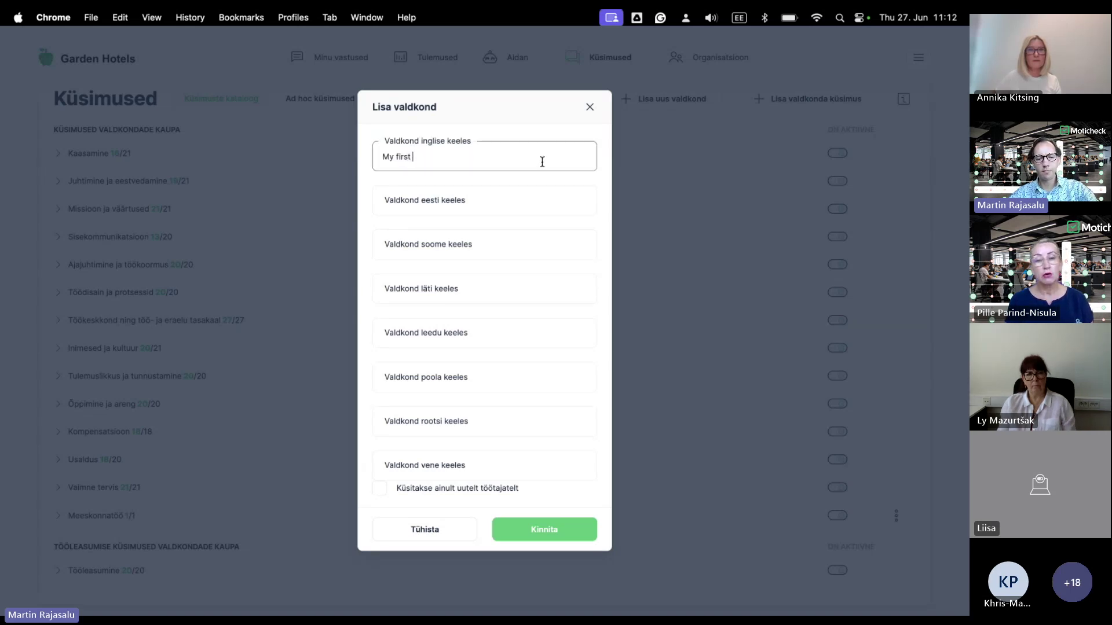
{"action": "left_click", "coordinate": [531, 207]}
{"action": "type", "text": "Minu esimesed pevad"}
{"action": "key", "text": "BackSpace"}
{"action": "key", "text": "BackSpace"}
{"action": "key", "text": "BackSpace"}
{"action": "key", "text": "BackSpace"}
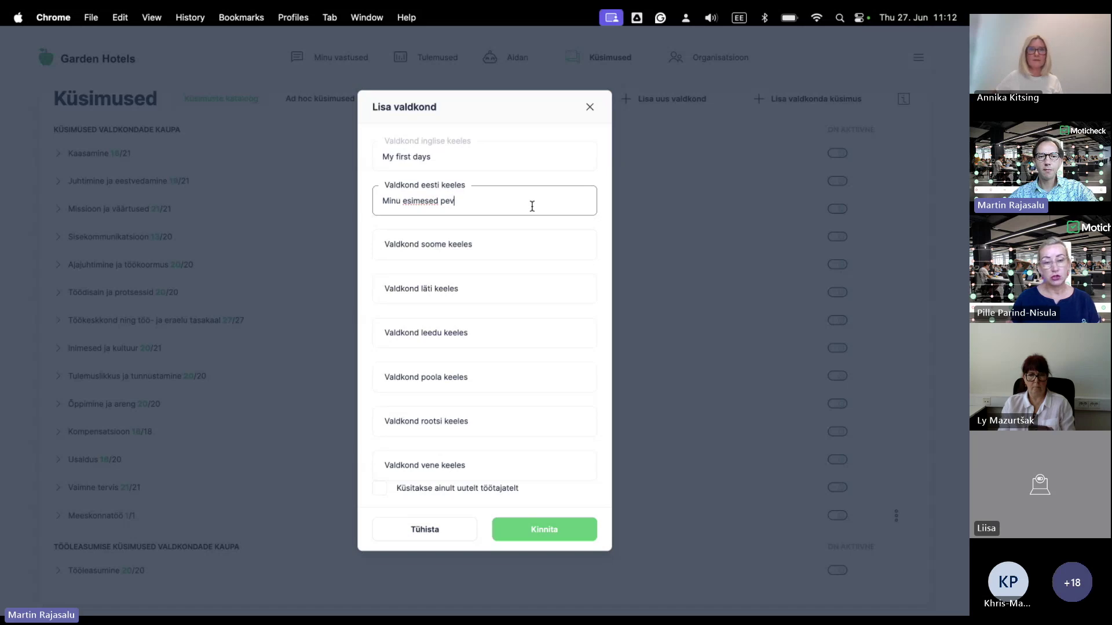
{"action": "type", "text": "äevad"}
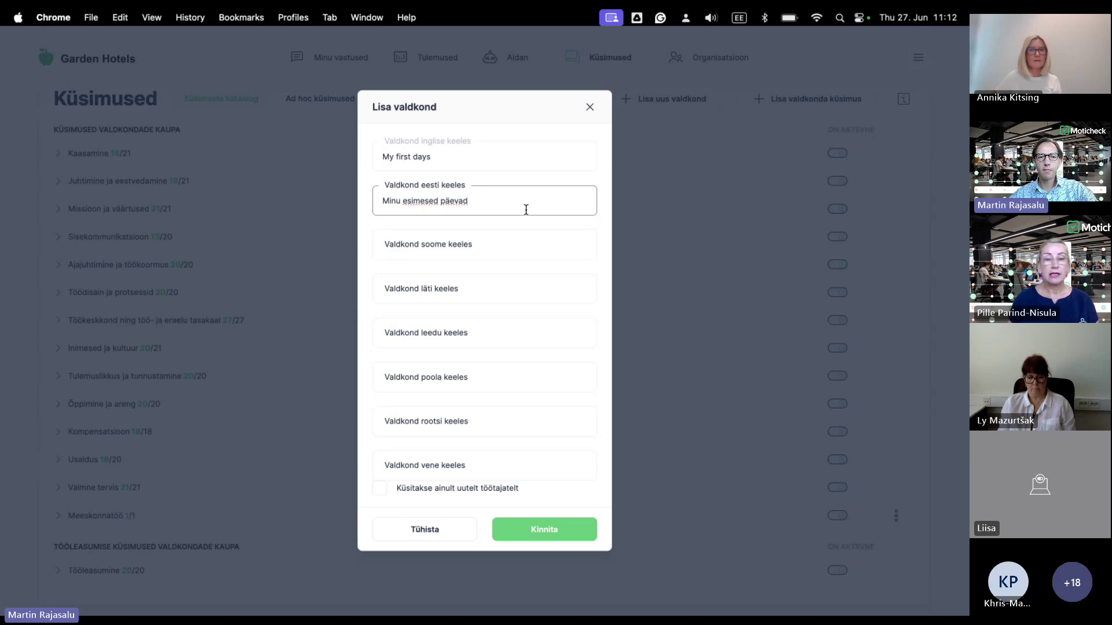
{"action": "left_click", "coordinate": [597, 115]}
From the questions help, open the inspiration page for additional categories and questions and look through its articles
{"action": "left_click", "coordinate": [905, 100]}
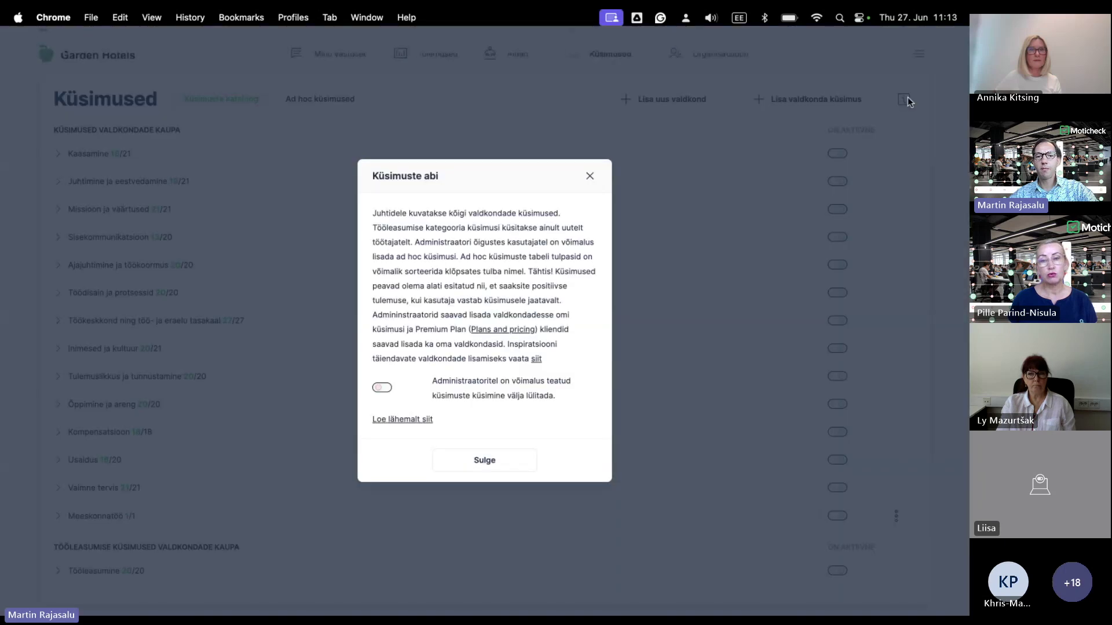
{"action": "left_click", "coordinate": [536, 359]}
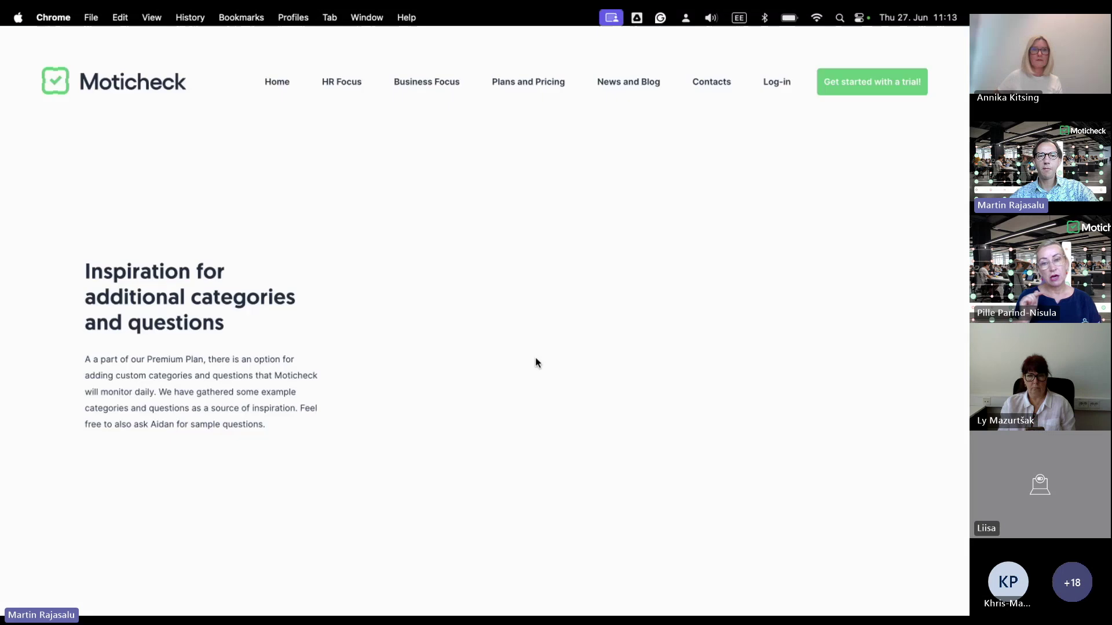
{"action": "scroll", "coordinate": [336, 405], "scroll_direction": "down", "scroll_amount": 3}
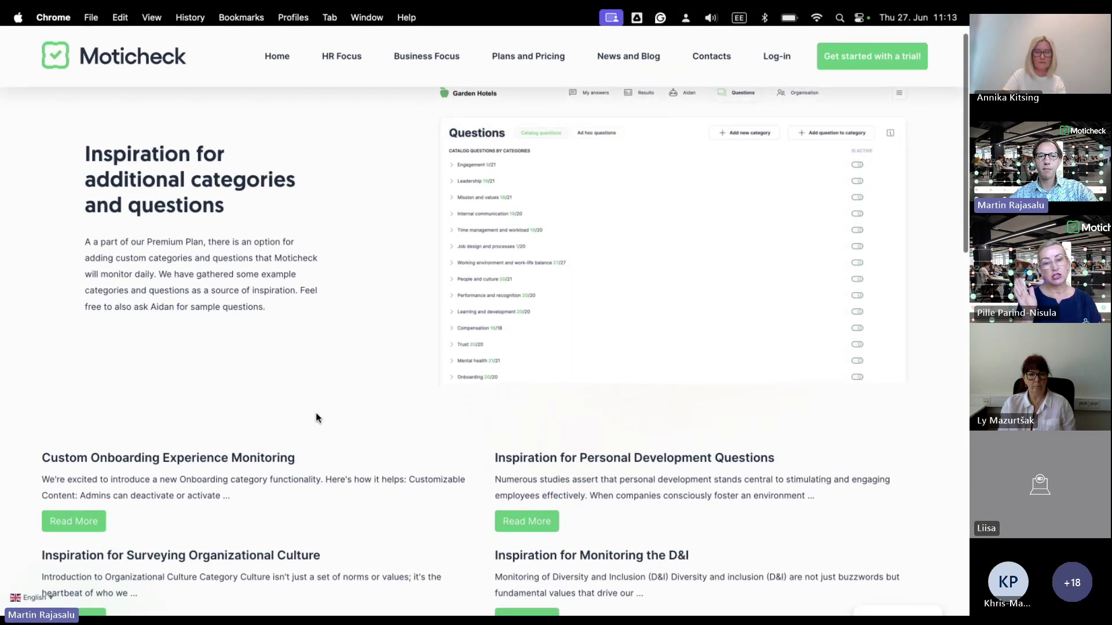
{"action": "scroll", "coordinate": [316, 418], "scroll_direction": "down", "scroll_amount": 3}
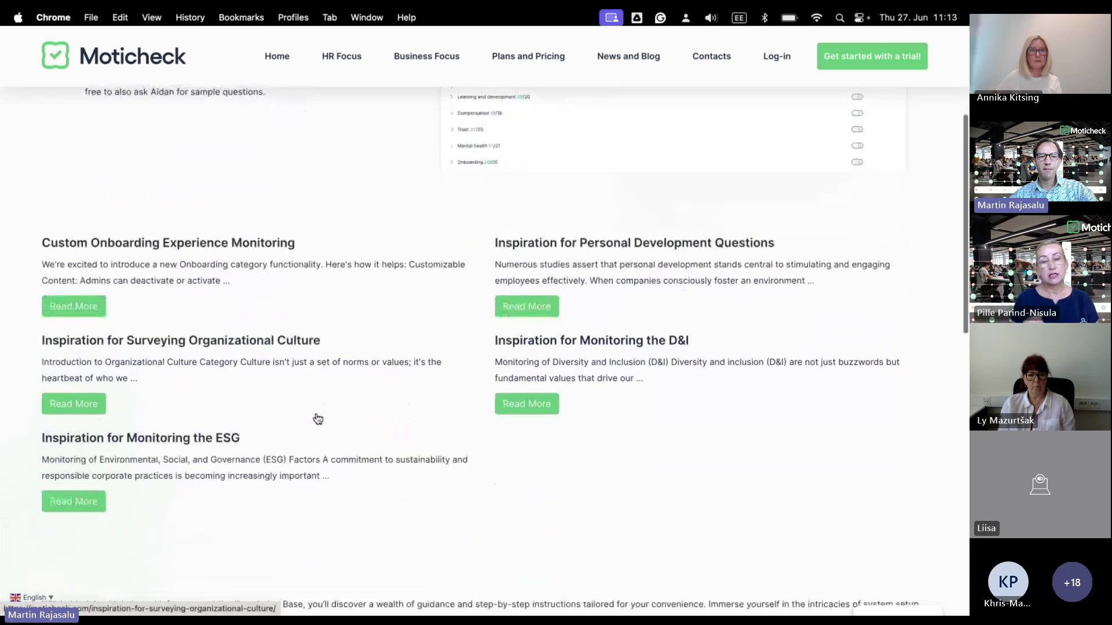
Skim the "Custom Onboarding Experience Monitoring" article, then return to the question catalogue and close its help
{"action": "left_click", "coordinate": [74, 305]}
{"action": "scroll", "coordinate": [193, 403], "scroll_direction": "down", "scroll_amount": 12}
{"action": "scroll", "coordinate": [193, 402], "scroll_direction": "up", "scroll_amount": 15}
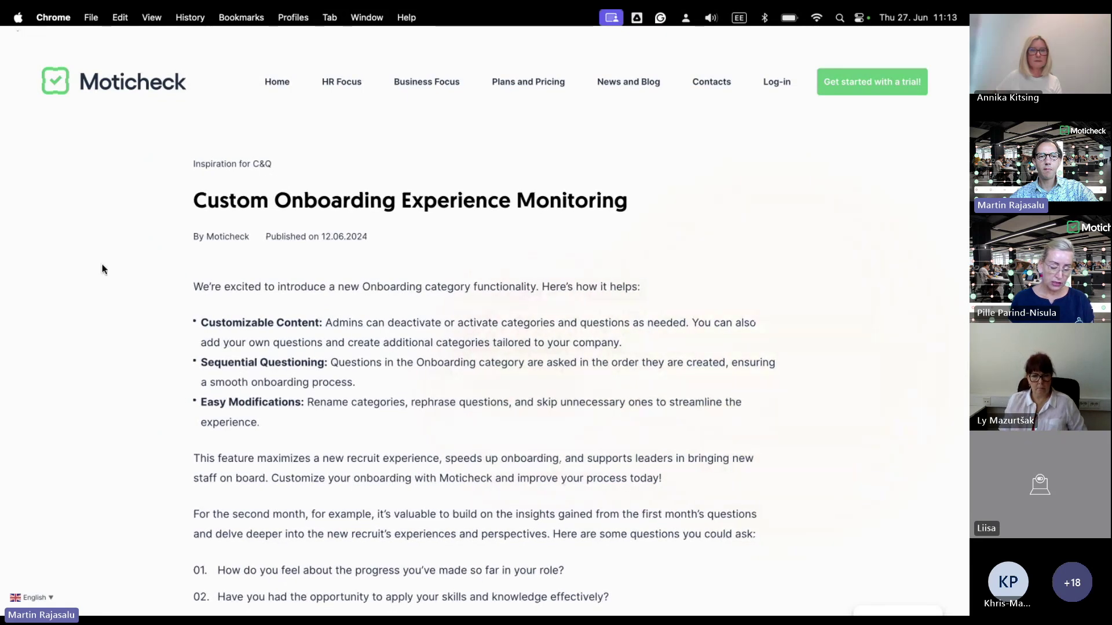
{"action": "left_click", "coordinate": [110, 39]}
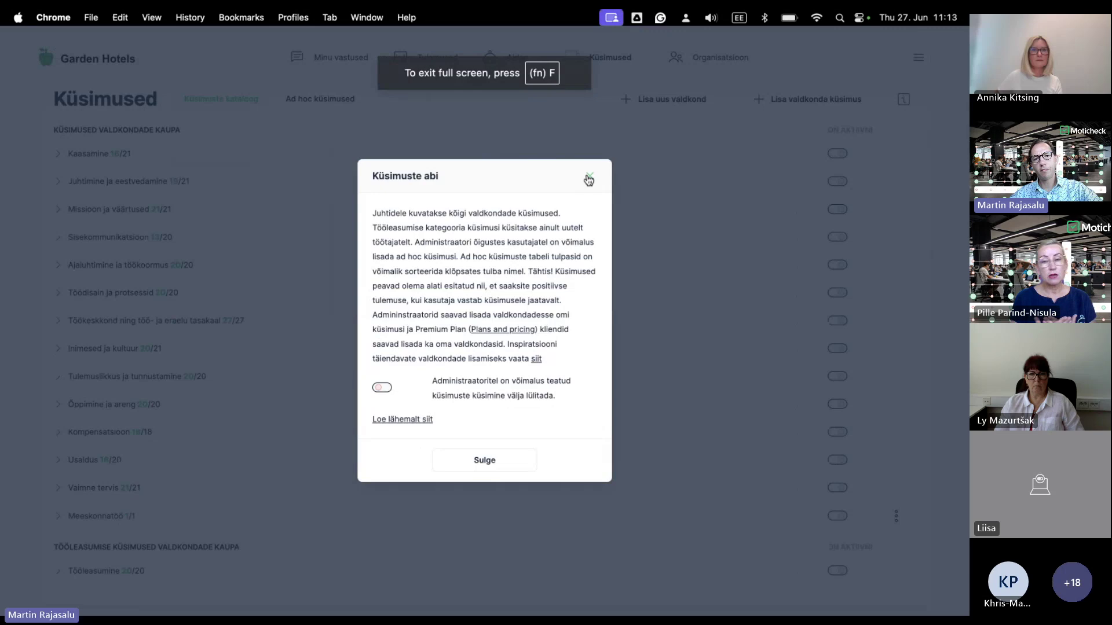
{"action": "left_click", "coordinate": [590, 175]}
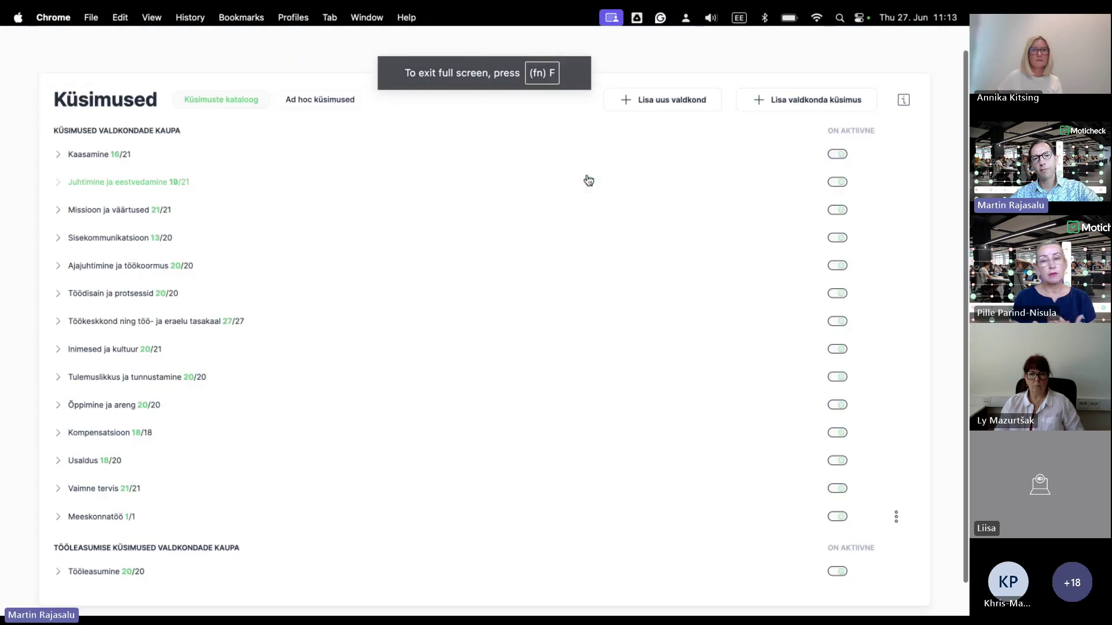
Draft a new category asked only of new employees, with the Estonian name "Minu esimesed päevad", then cancel it
{"action": "left_click", "coordinate": [660, 104]}
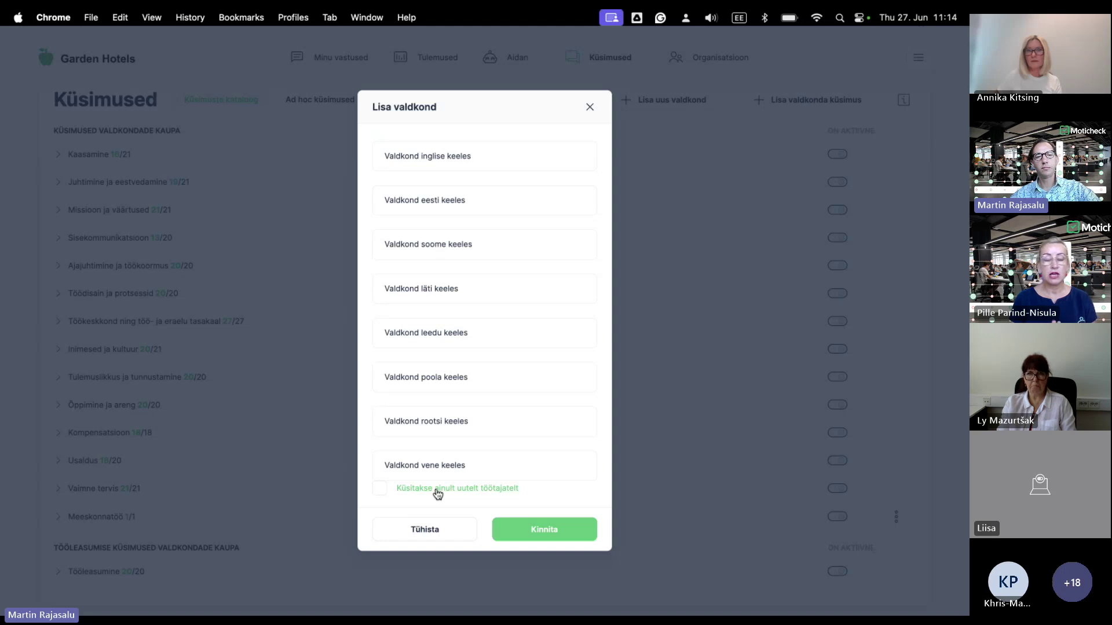
{"action": "left_click", "coordinate": [380, 491]}
{"action": "left_click", "coordinate": [451, 203]}
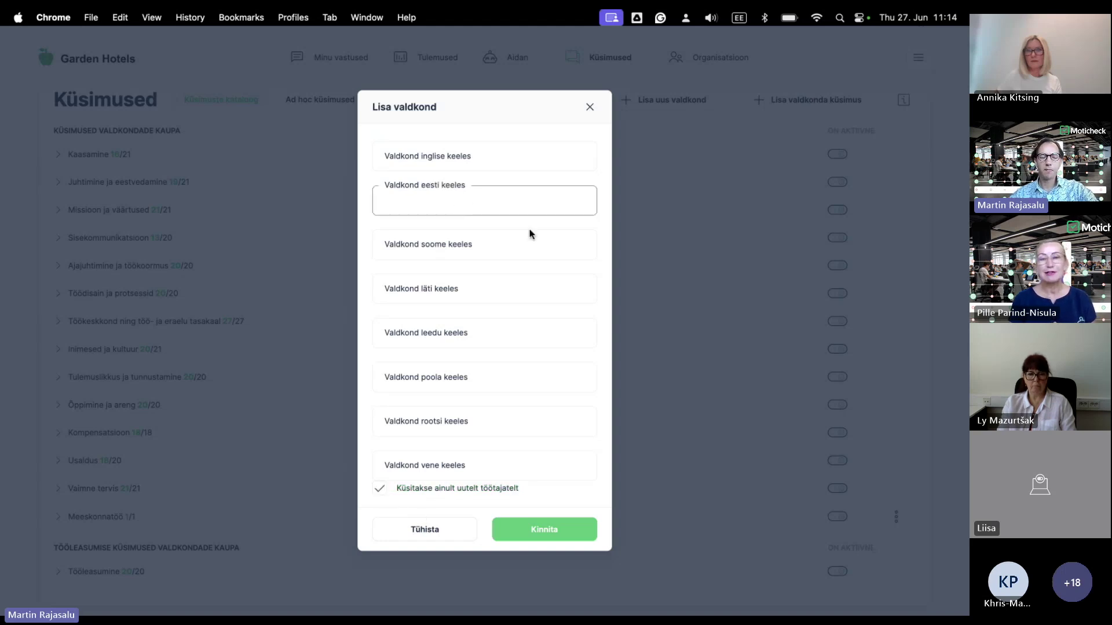
{"action": "type", "text": "Minu"}
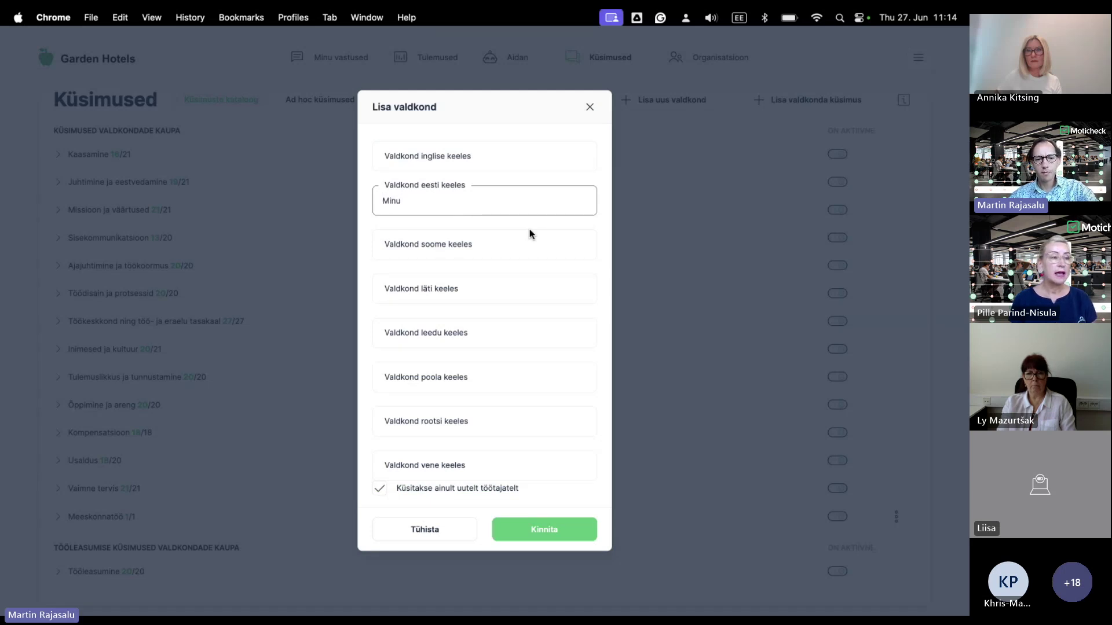
{"action": "type", "text": " esimesed päevad"}
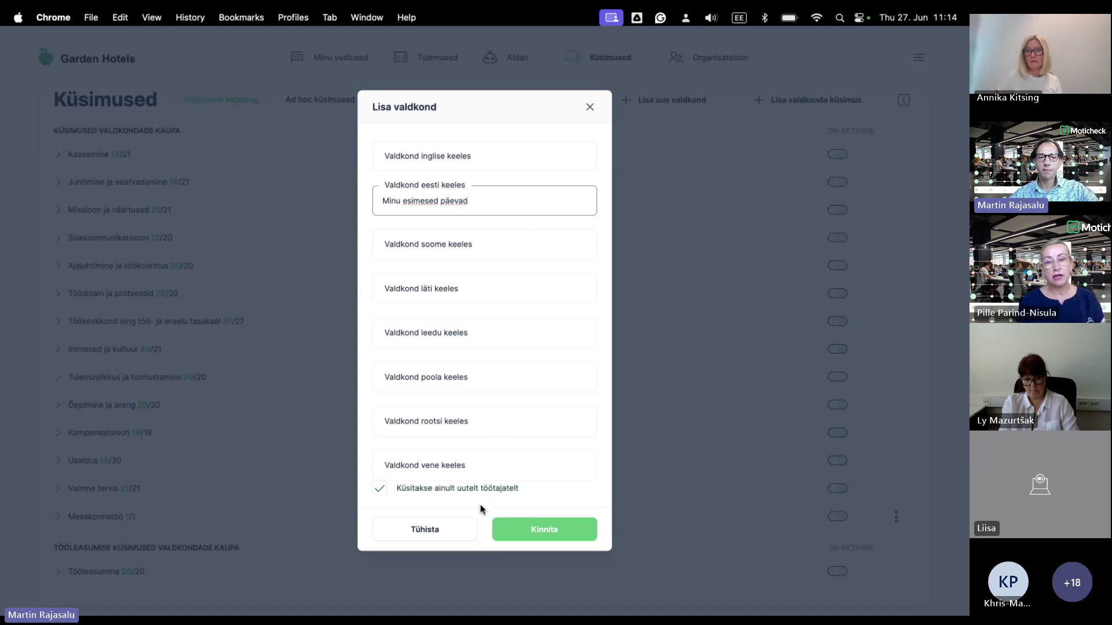
{"action": "left_click", "coordinate": [442, 529]}
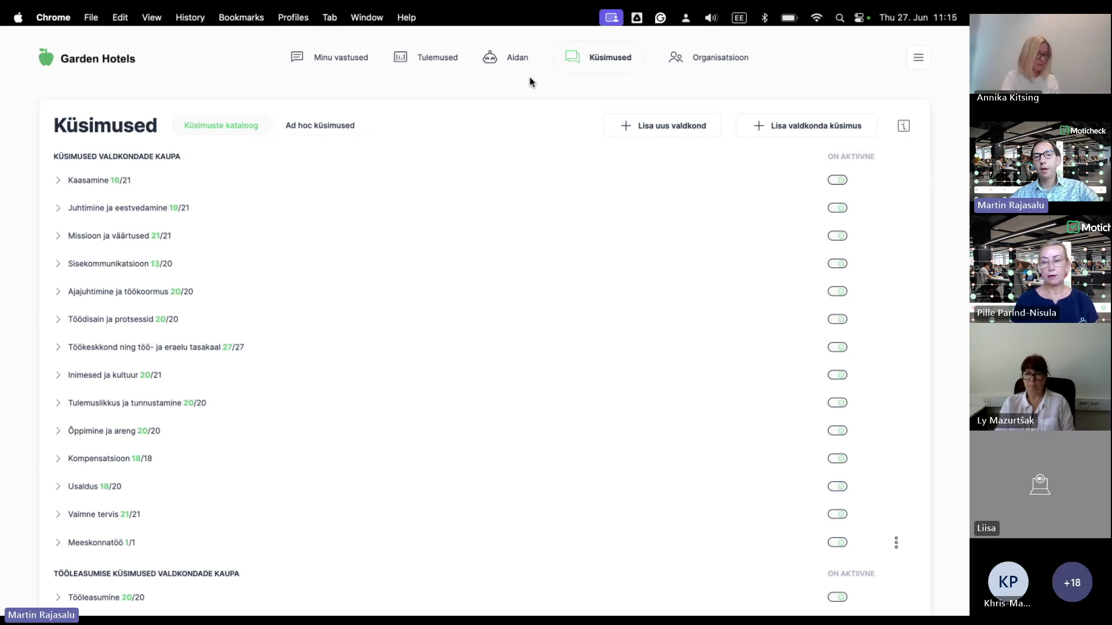
In the team results, show the feedback comments for the Meeskonnatöö question "Puhkuseplaanid on meie meeskonnas kooskõlastatud."
{"action": "left_click", "coordinate": [444, 61]}
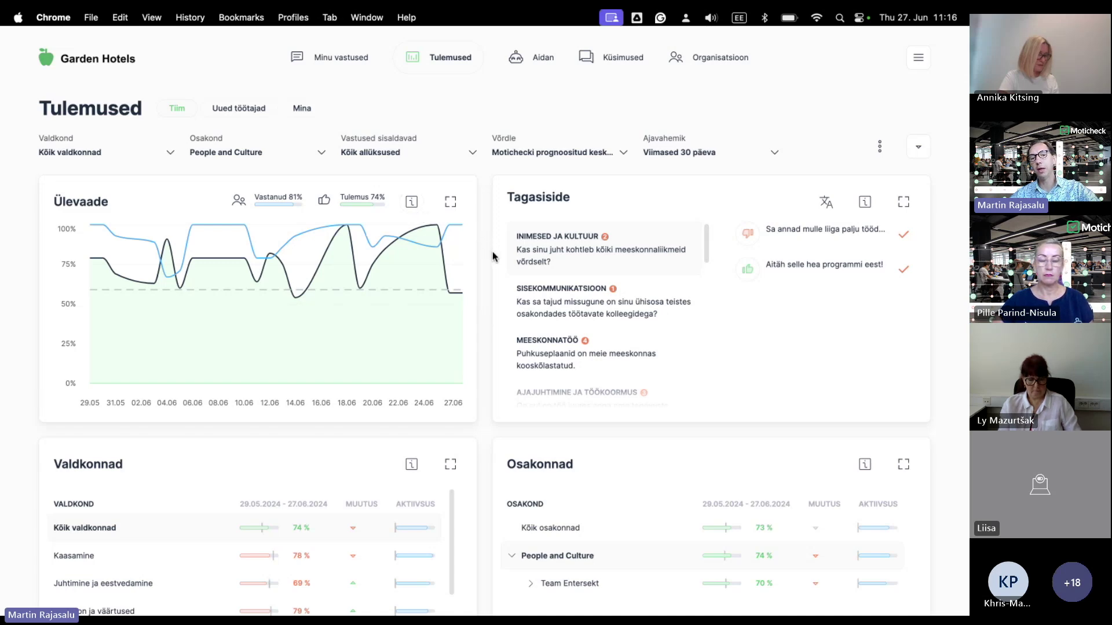
{"action": "scroll", "coordinate": [522, 290], "scroll_direction": "down", "scroll_amount": 1}
{"action": "left_click", "coordinate": [579, 313]}
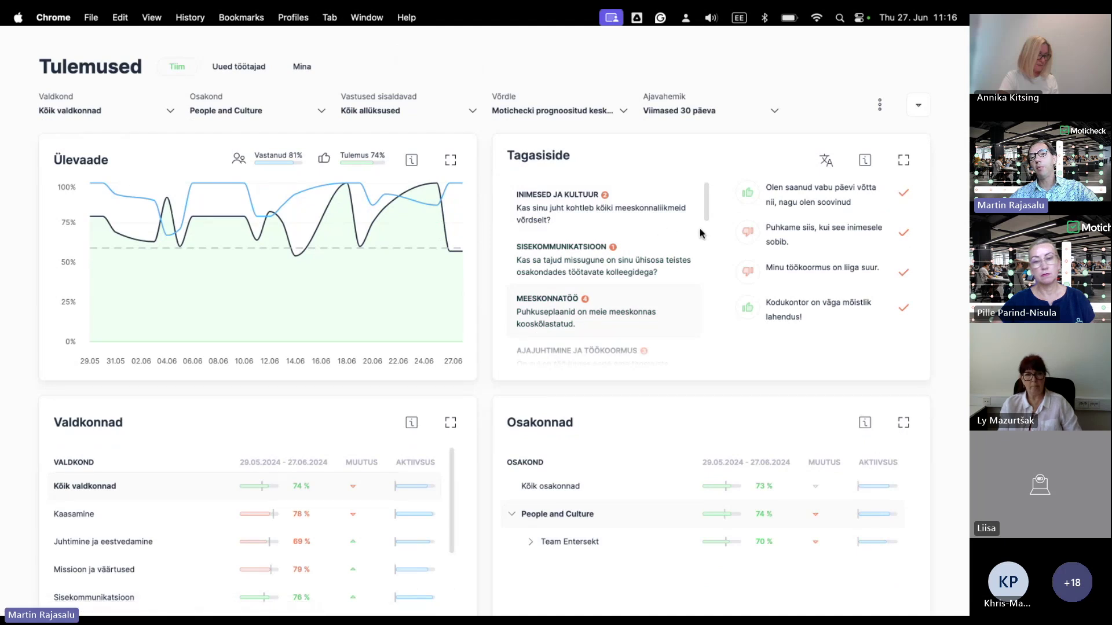